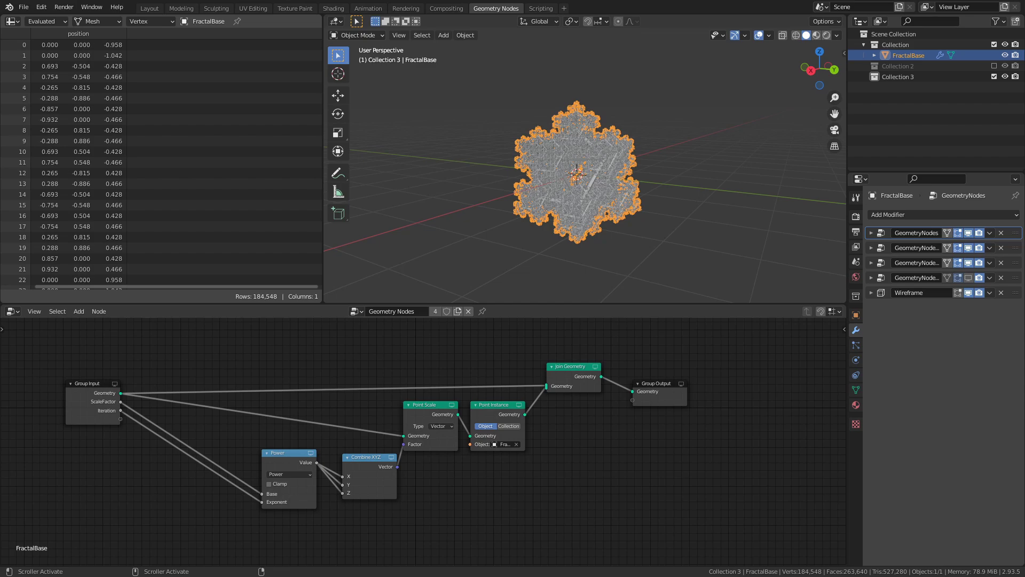
- Expose the Point Instance node's Object socket as a group input and expand the first GeometryNodes modifier's settings
middle_drag(575, 460, 628, 444)
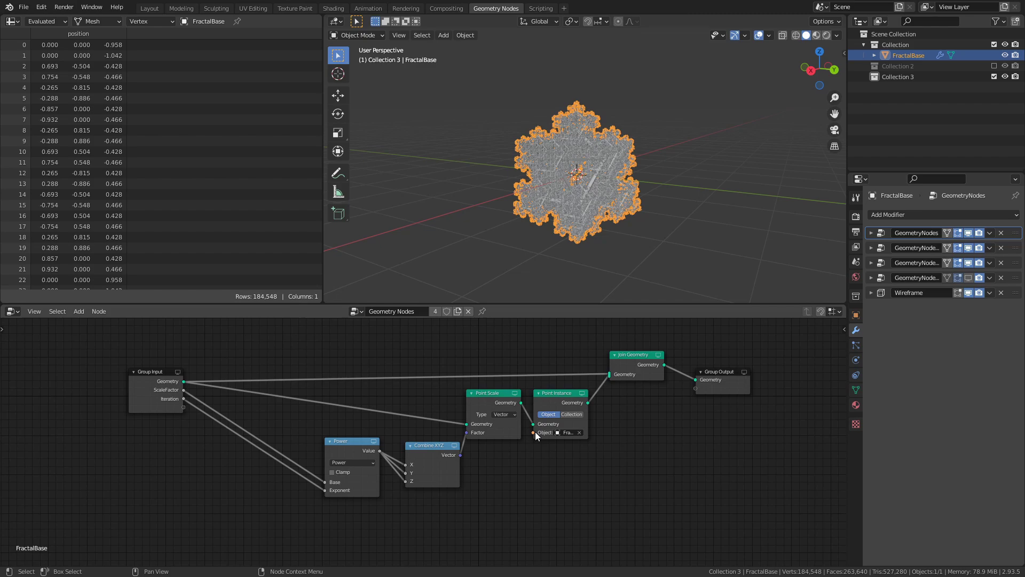
drag(533, 431, 191, 428)
click(871, 233)
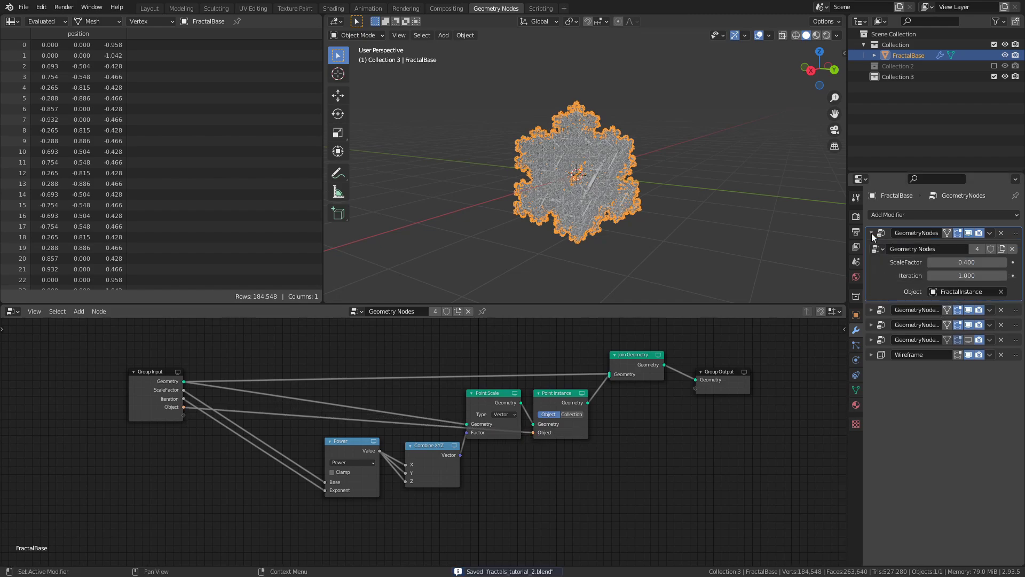
- Assign CylinderInstance from Collection 2 as the first modifier's Object and exclude Collection 2 from the view layer again
click(994, 66)
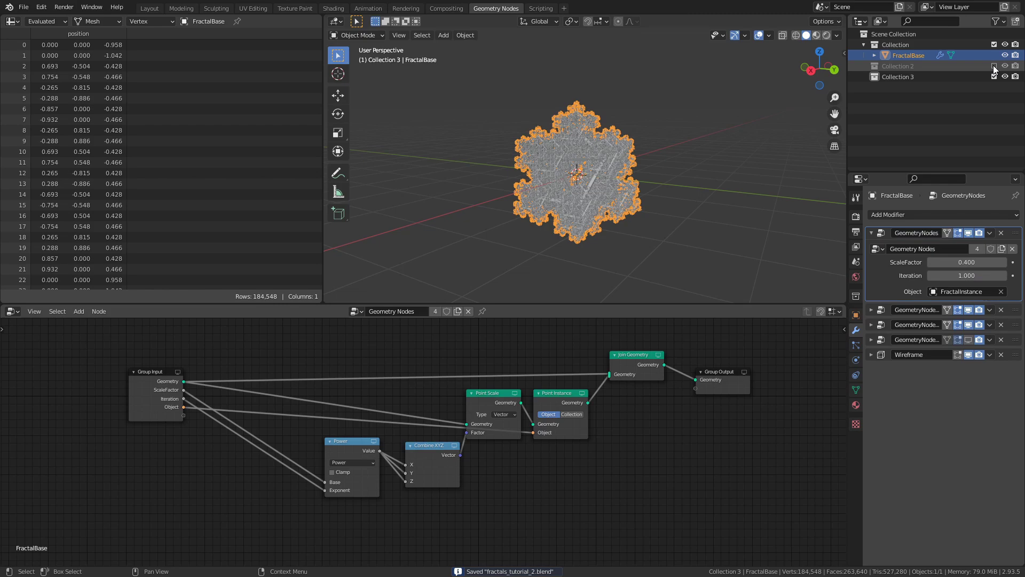
click(939, 120)
drag(924, 78, 957, 292)
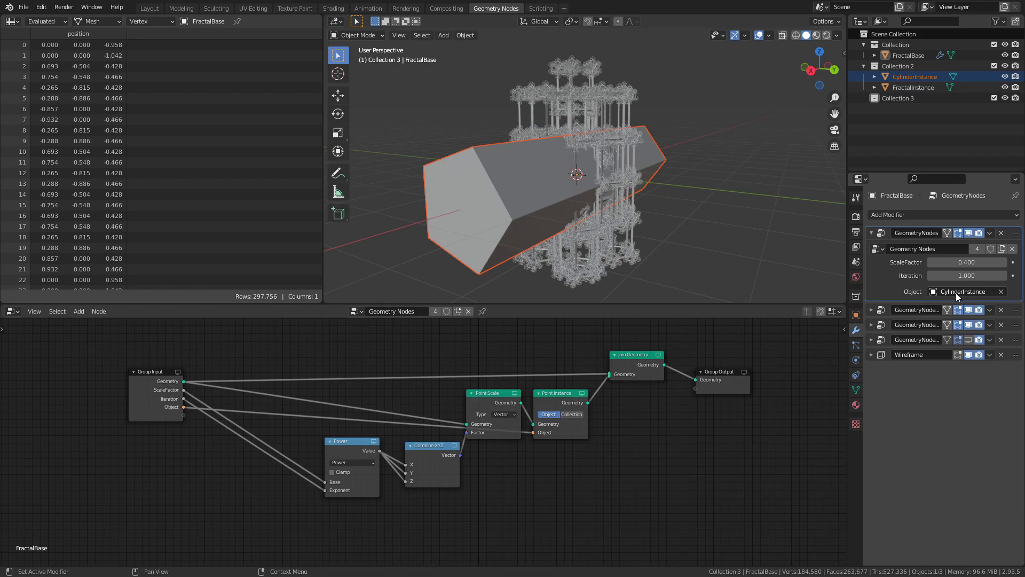
click(994, 66)
middle_drag(627, 202, 646, 189)
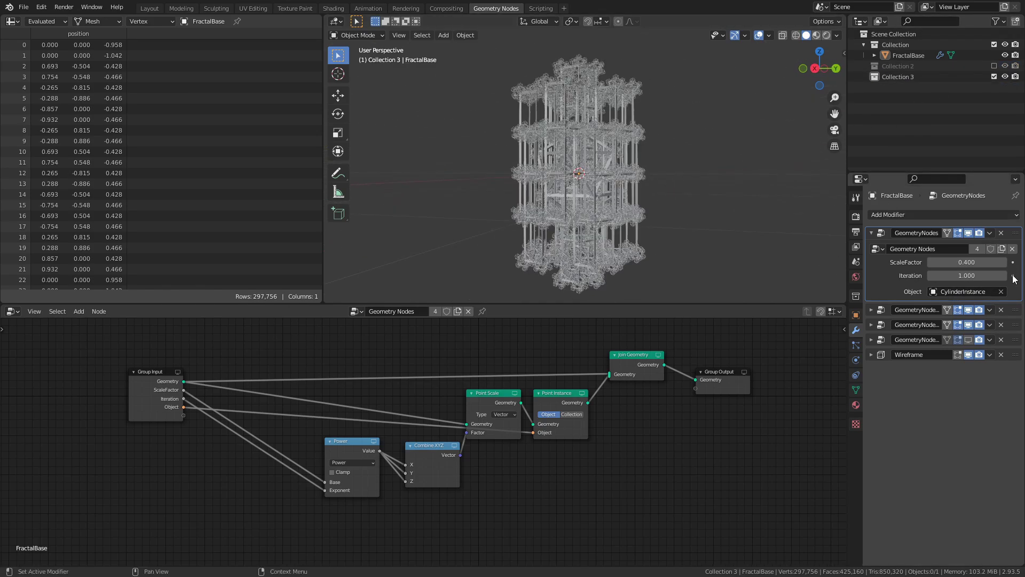
- Try FractalInstance as the first modifier's Object, and undo the swap
click(1003, 293)
click(952, 291)
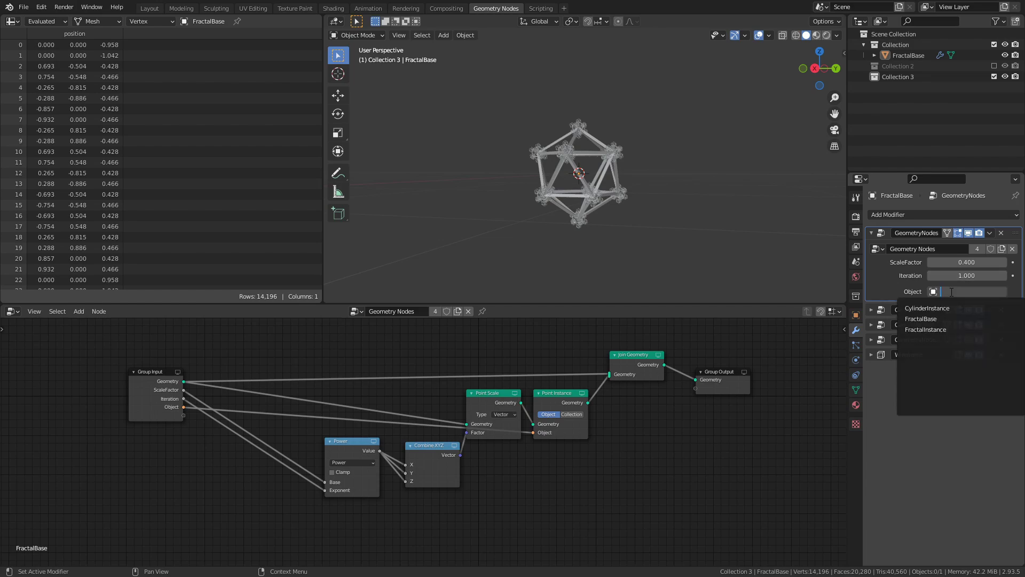
click(934, 329)
key(ctrl+s)
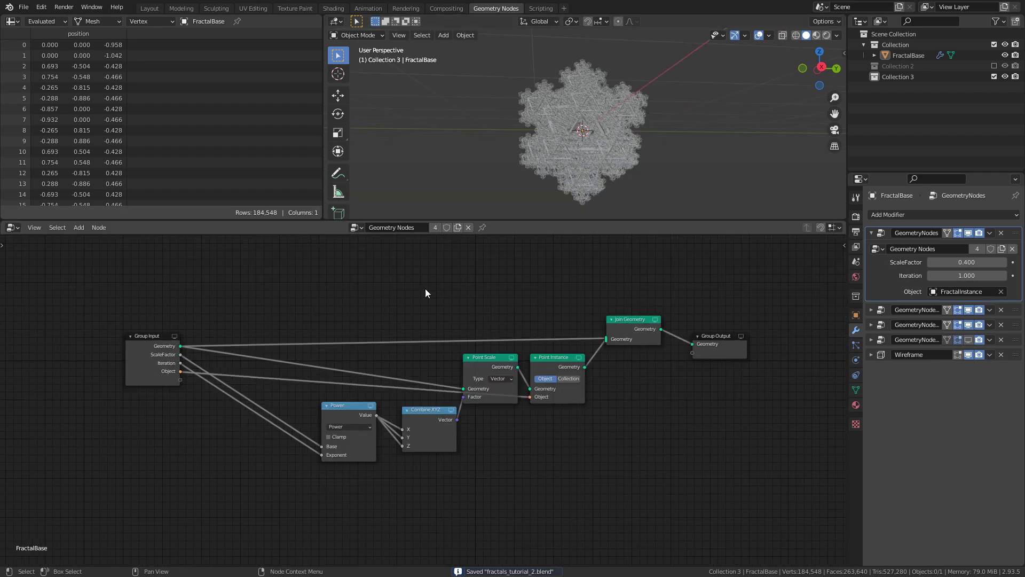
key(ctrl+z)
- Insert a Point Rotate node between the Group Input geometry and Point Scale, place it above the node chain, and save the file
key(shift+a)
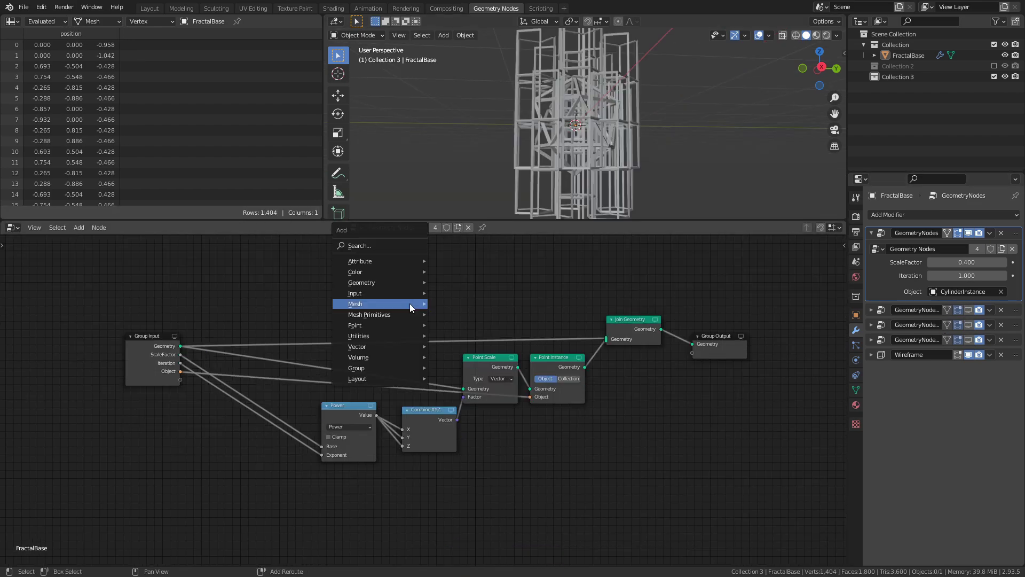
mouse_move(397, 327)
click(475, 359)
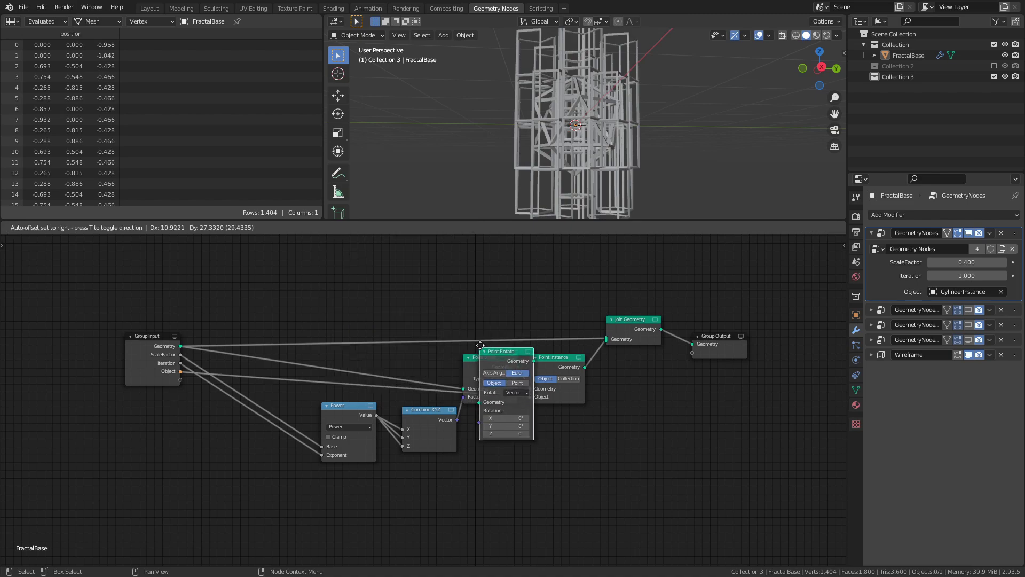
click(315, 351)
drag(337, 355, 346, 243)
middle_drag(428, 283, 501, 317)
drag(423, 280, 498, 261)
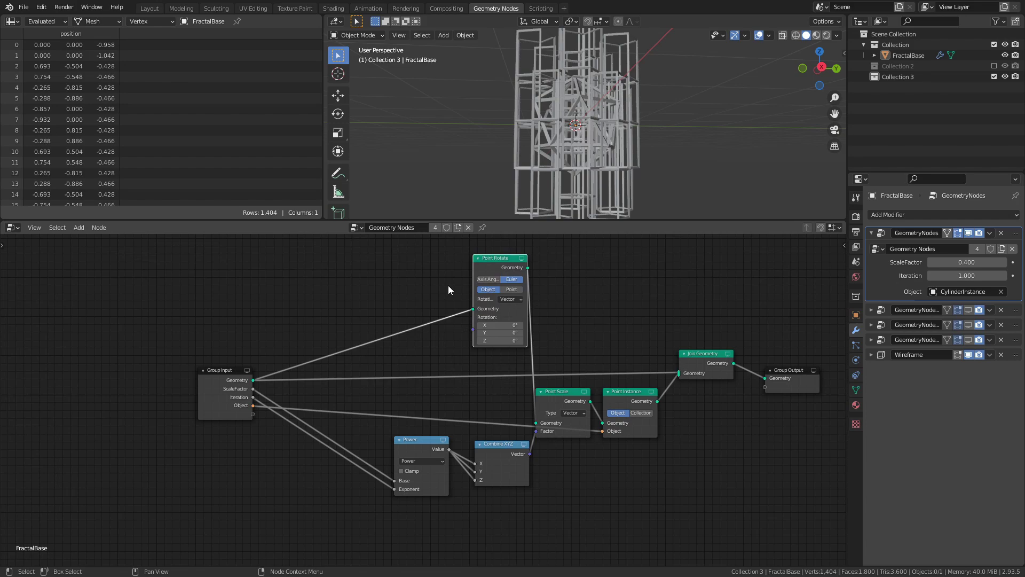
key(ctrl+s)
- Add a Separate XYZ node and a Combine XYZ node in the space before Point Rotate
key(shift+a)
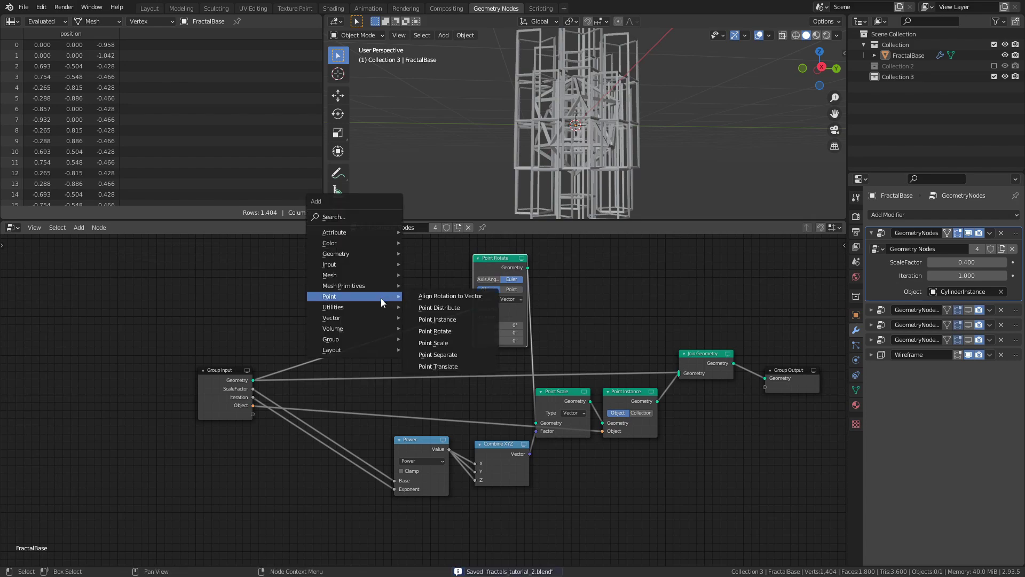
mouse_move(366, 318)
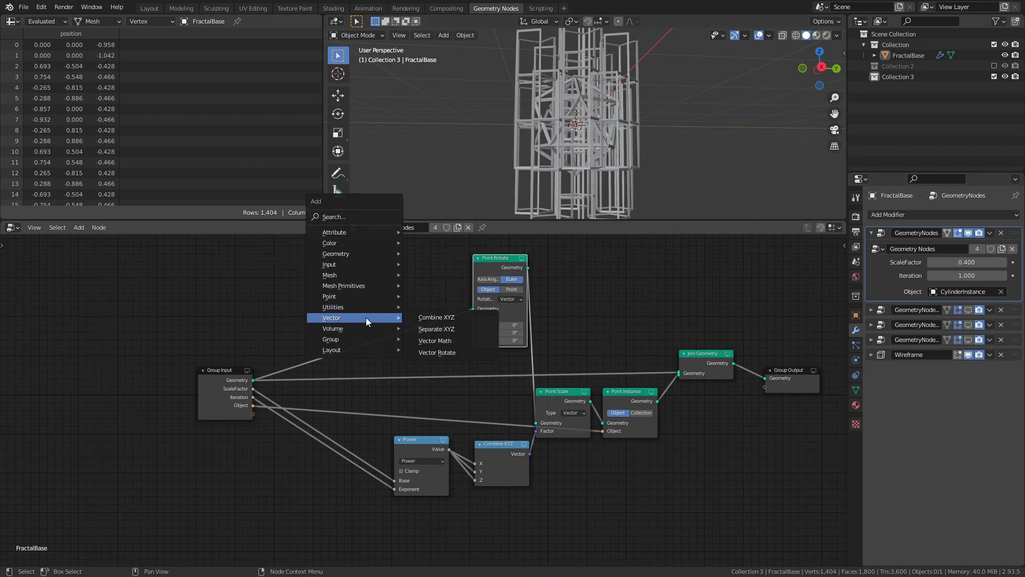
click(434, 329)
click(236, 258)
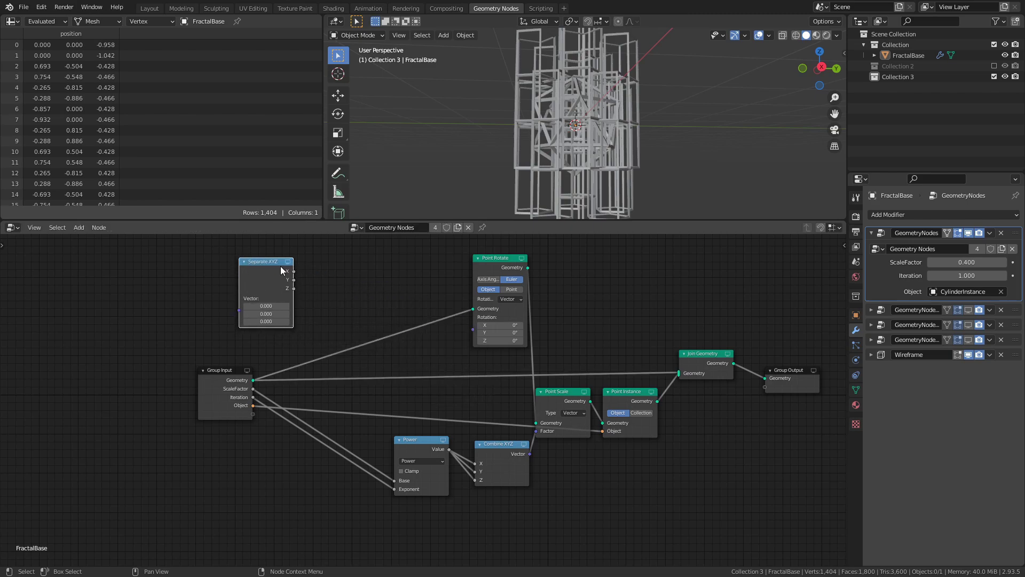
key(shift+a)
mouse_move(352, 277)
click(412, 280)
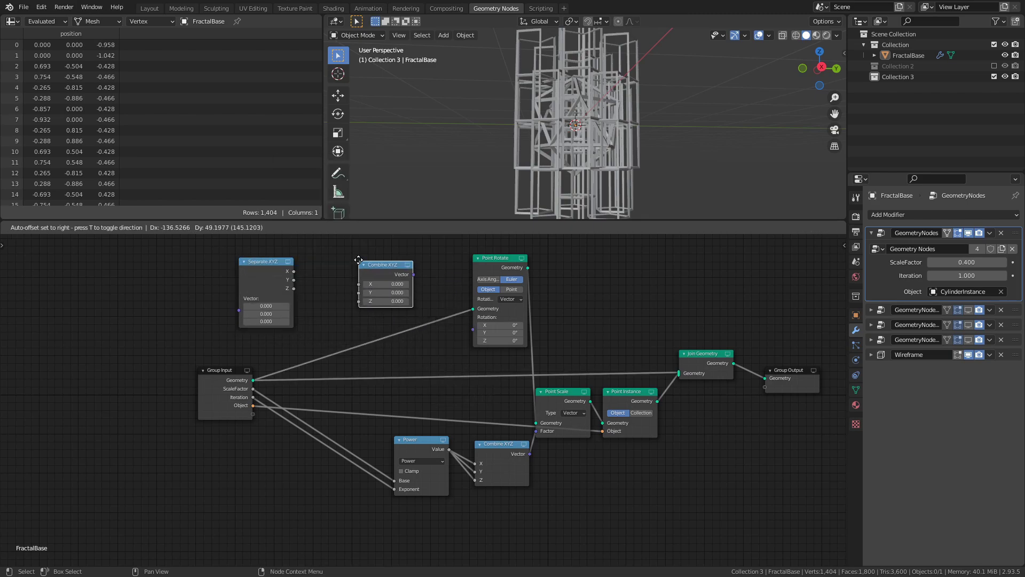
click(344, 258)
middle_drag(421, 289, 481, 312)
- Expose the Separate XYZ Vector as a group input, connect Combine XYZ to Point Rotate's Rotation, and save the file
drag(269, 397, 177, 388)
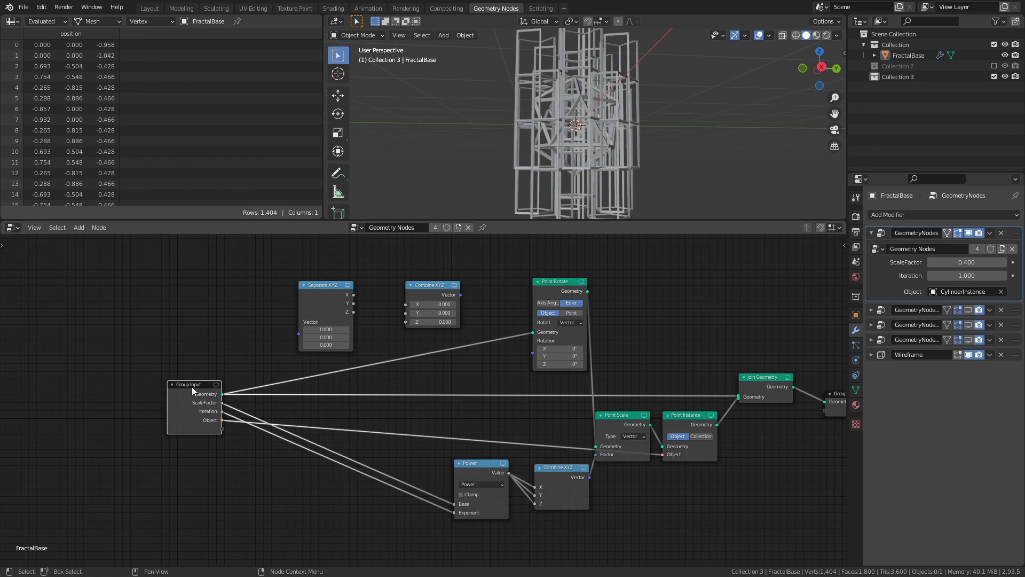
key(ctrl+s)
drag(298, 334, 223, 428)
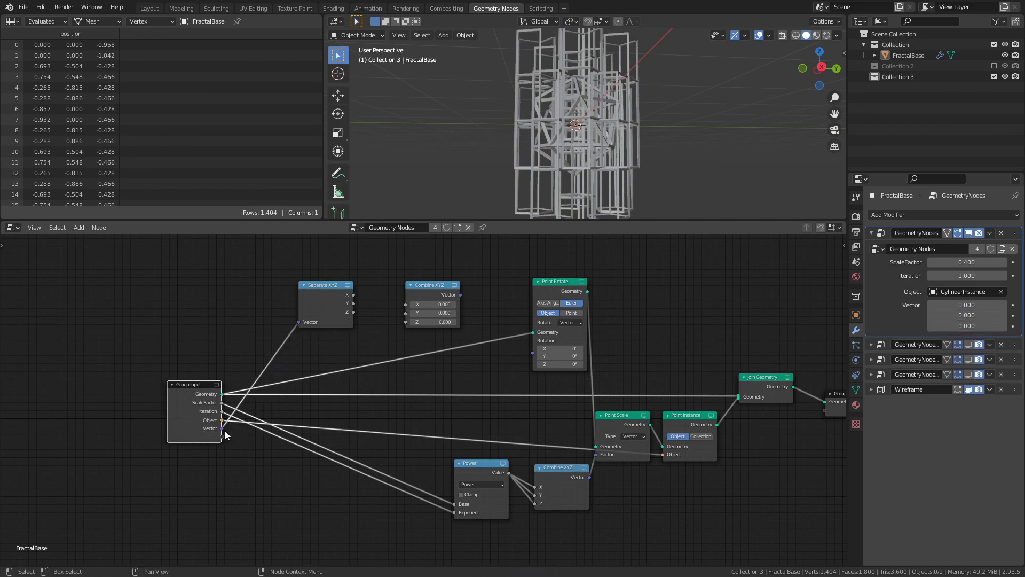
drag(460, 296, 534, 355)
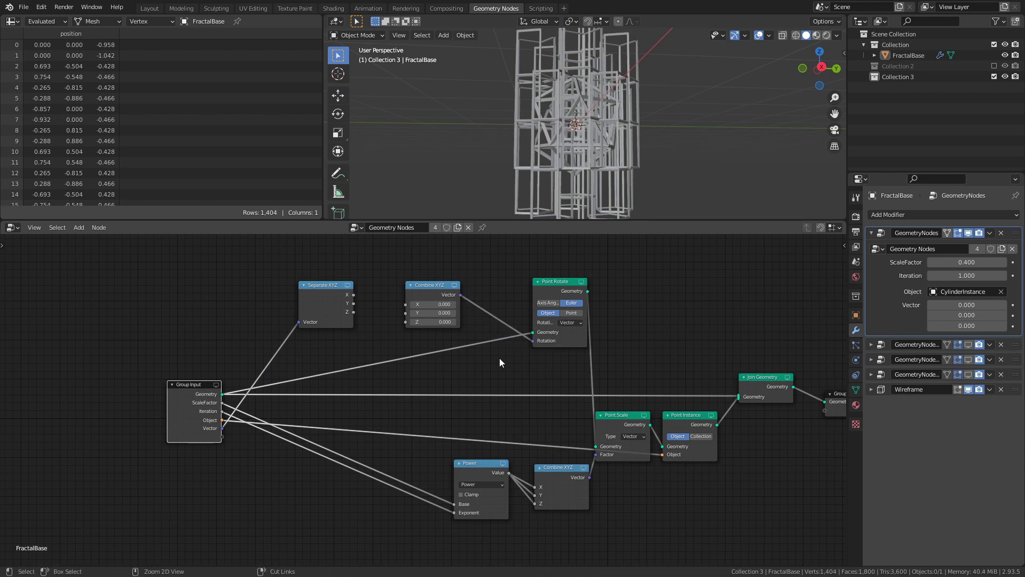
key(ctrl+s)
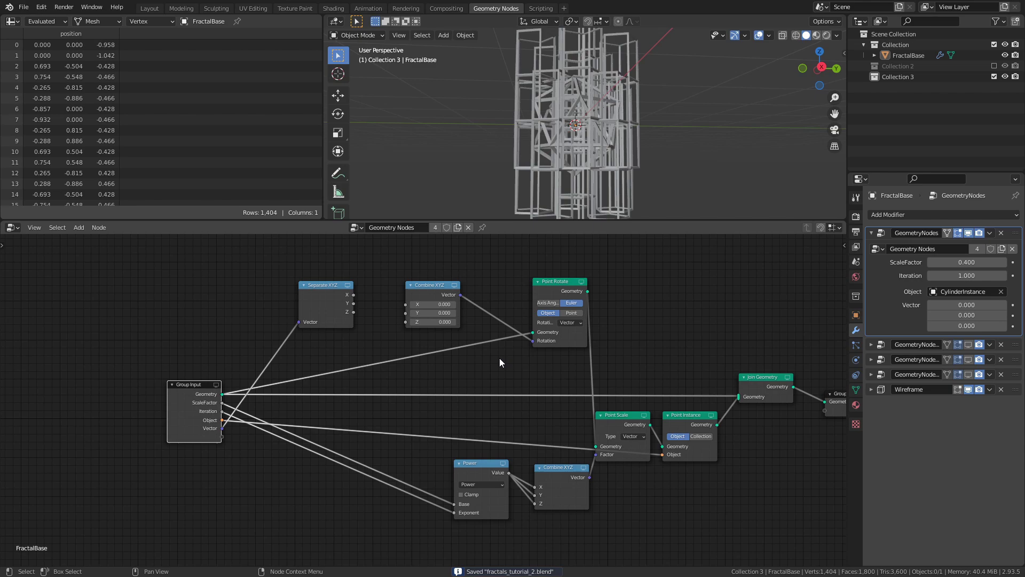
- Link the X, Y and Z outputs of Separate XYZ to Combine XYZ and spread the two nodes apart
drag(354, 294, 403, 322)
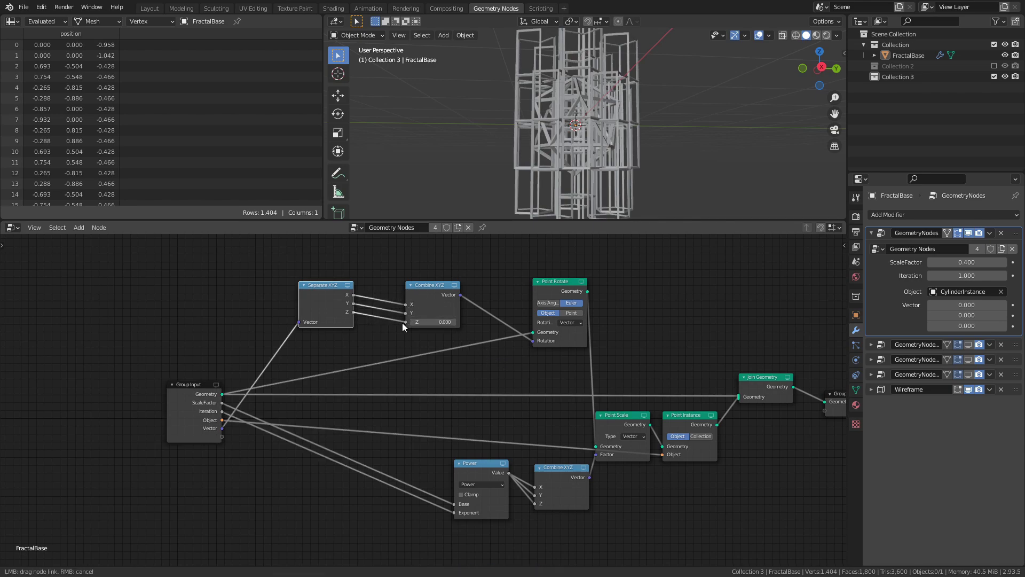
drag(322, 287, 247, 294)
drag(415, 293, 435, 290)
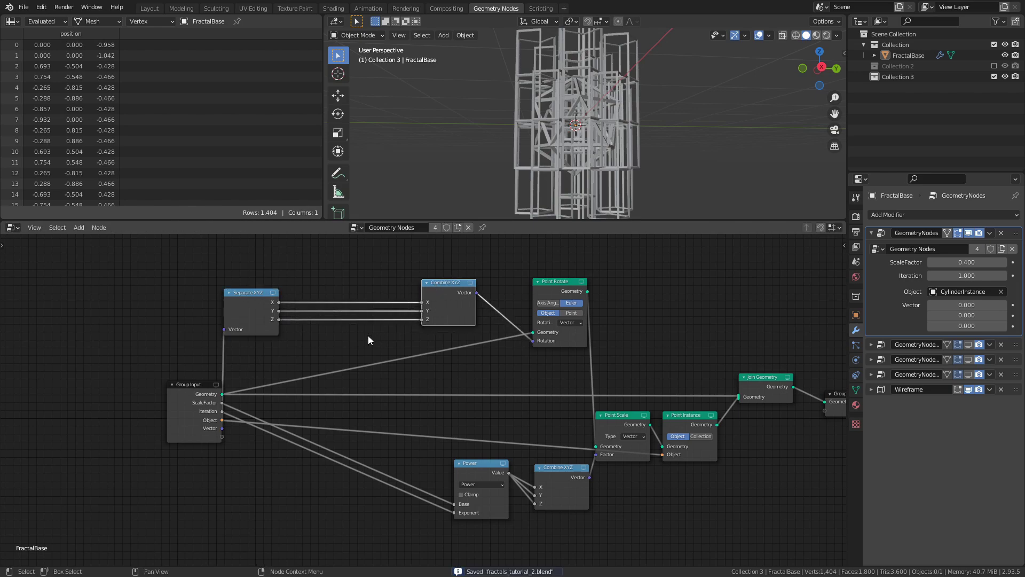
- Insert a Math node on the X link between Separate XYZ and Combine XYZ and set its operation to To Radians
key(shift+a)
mouse_move(357, 325)
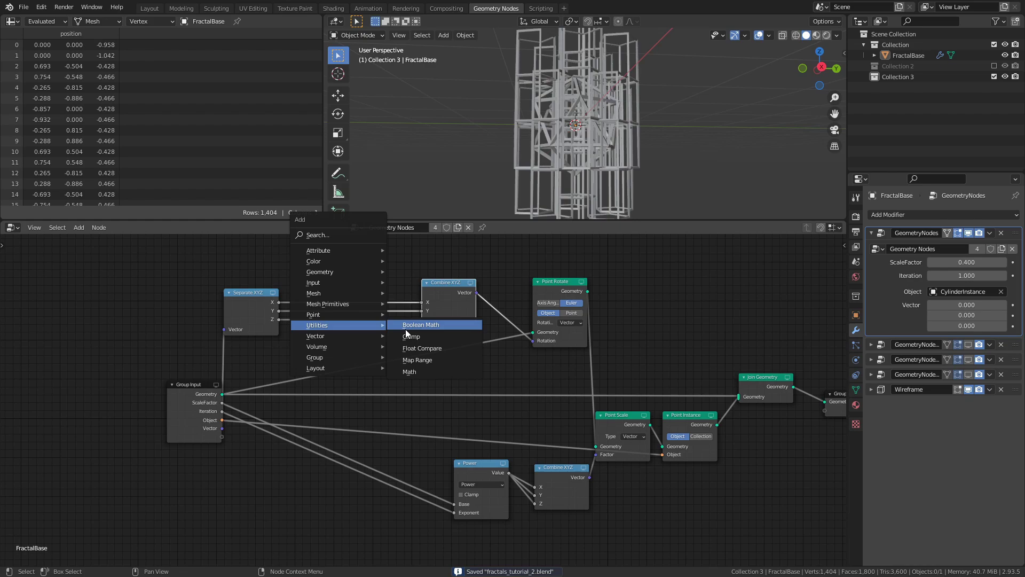
click(425, 371)
click(347, 282)
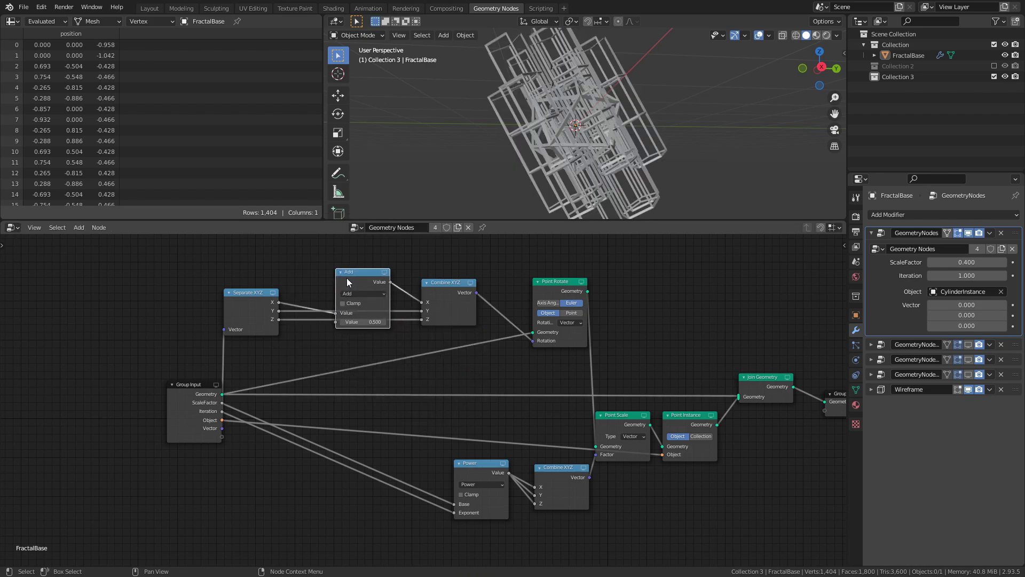
drag(347, 279, 346, 247)
middle_drag(361, 291, 361, 330)
click(365, 301)
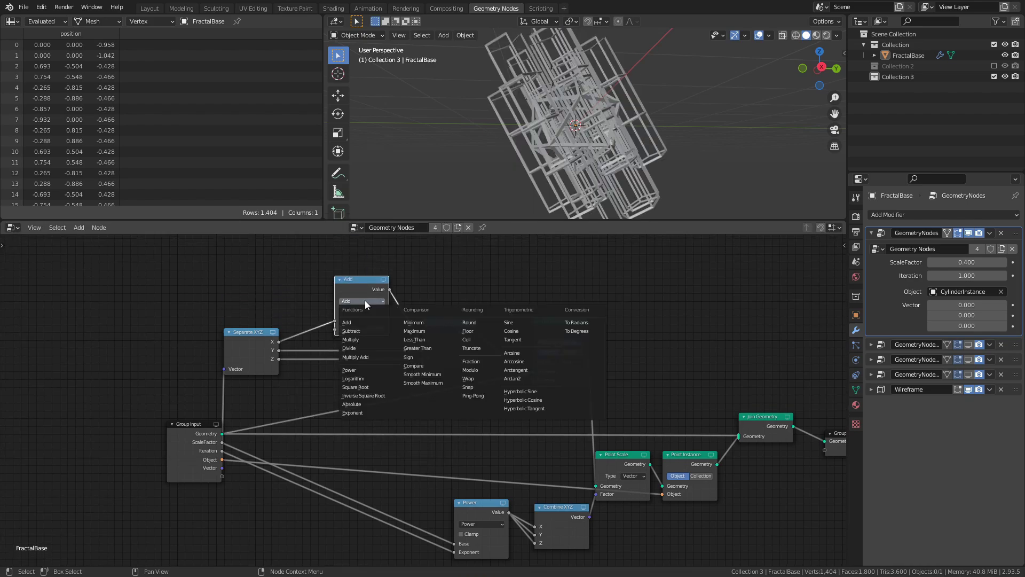
click(575, 322)
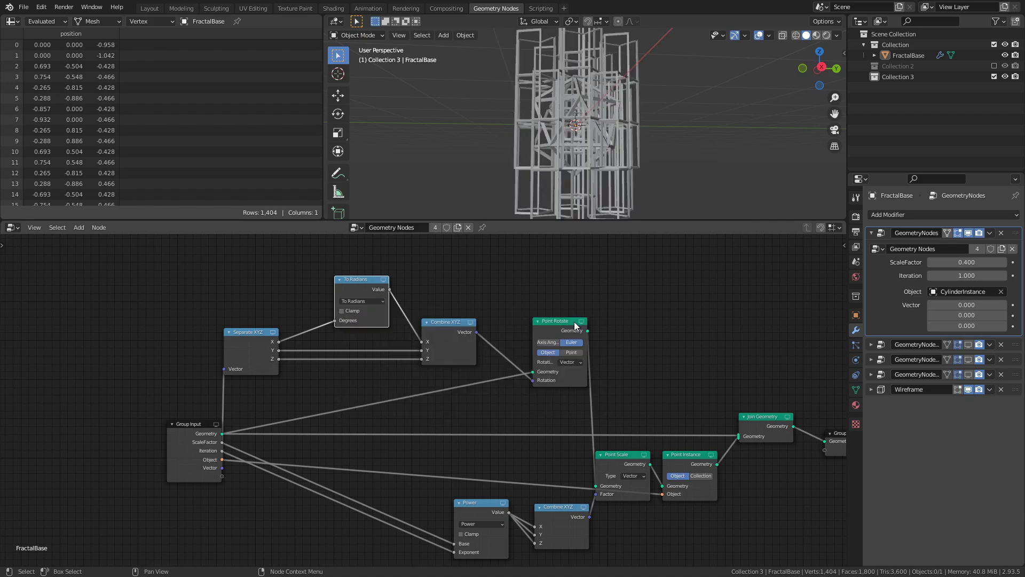
- Duplicate the To Radians node onto the Y and Z links, stack the three nodes neatly, and save the file
key(shift+d)
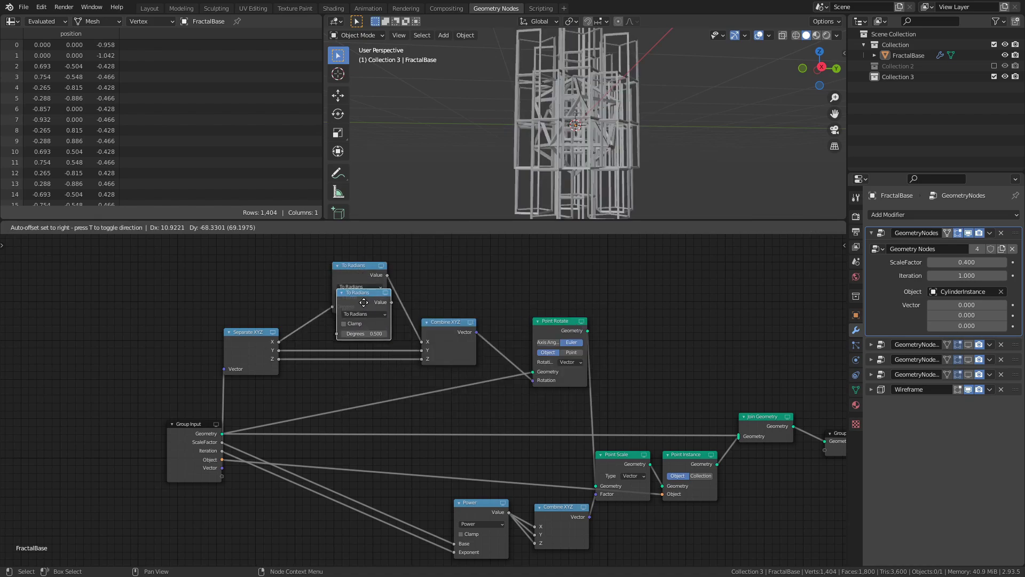
click(360, 319)
key(shift+d)
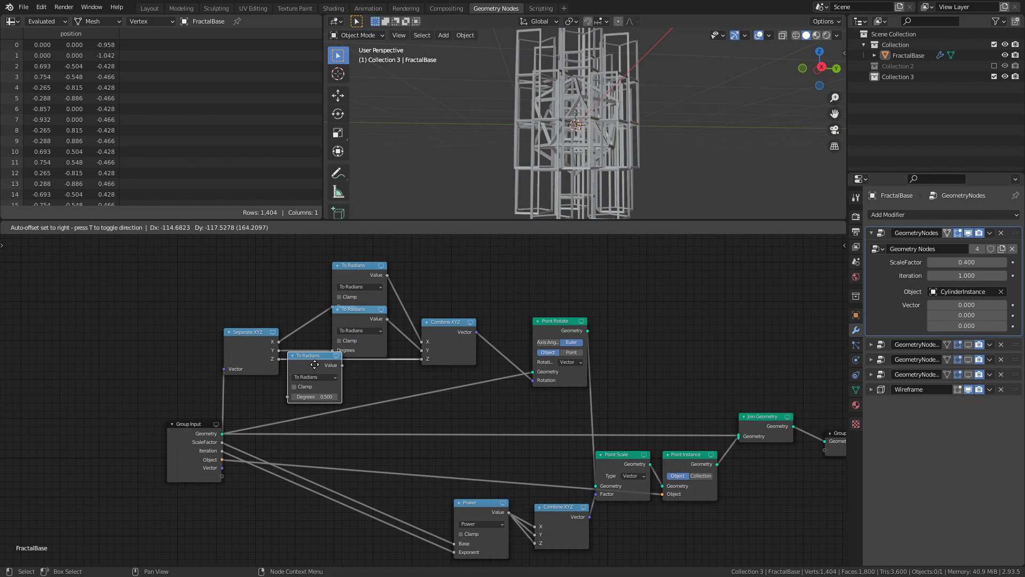
click(366, 374)
drag(357, 314, 358, 320)
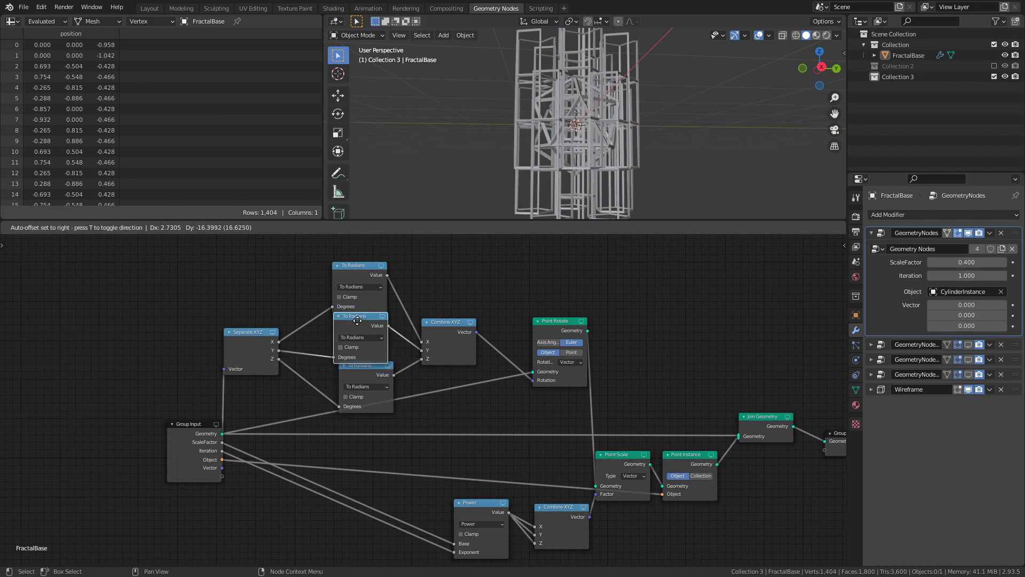
drag(369, 376, 361, 378)
key(ctrl+s)
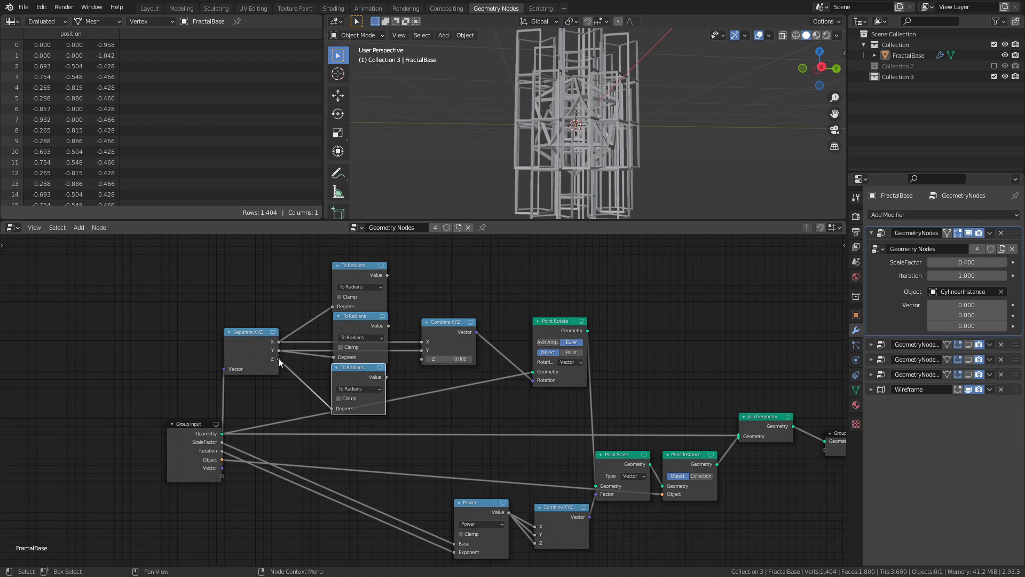
- Test the X rotation with Separate XYZ linked directly to Combine XYZ, bypassing To Radians, and undo the test
drag(278, 358, 435, 358)
drag(957, 304, 991, 304)
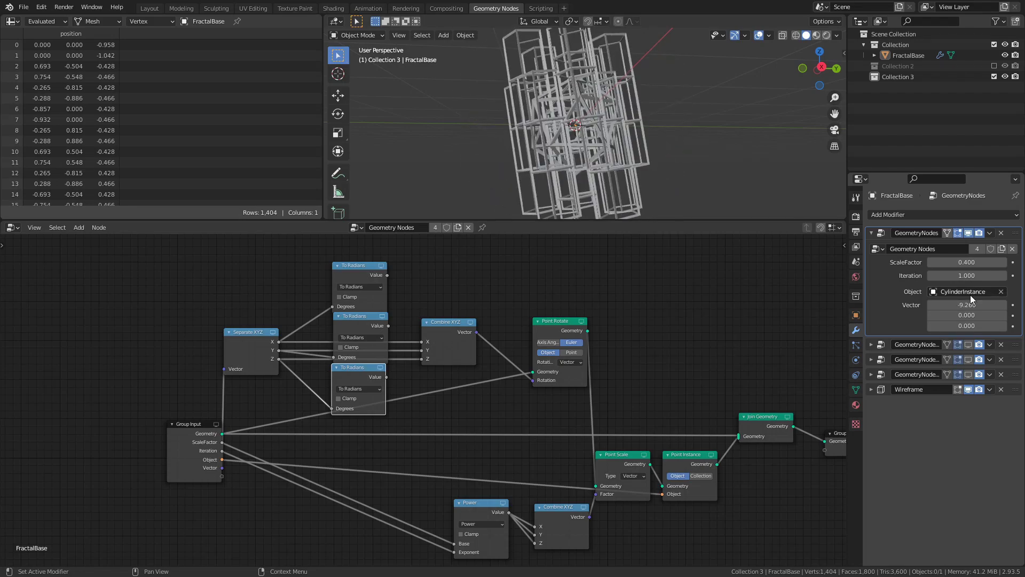
key(ctrl+z)
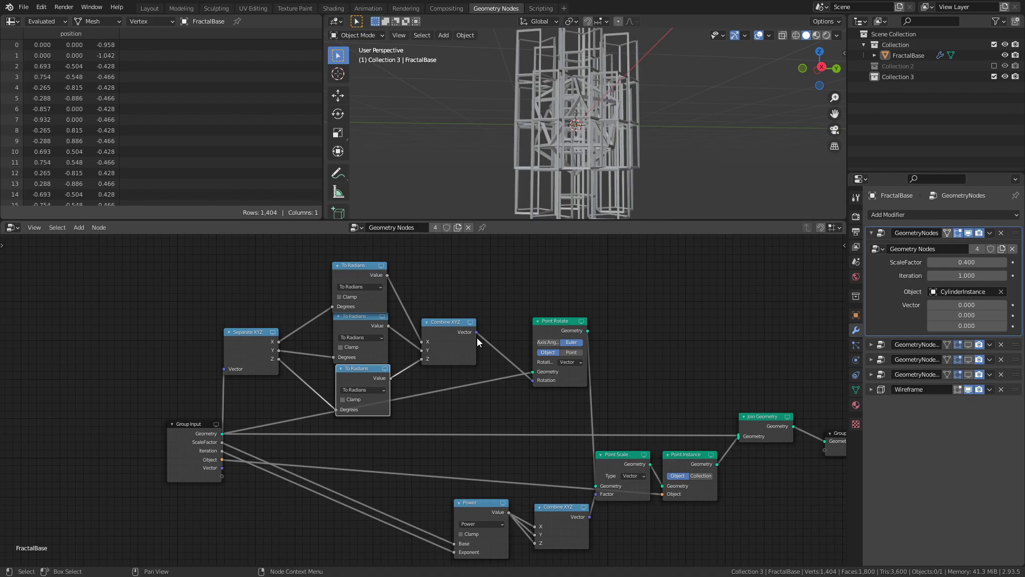
- Rename the group's Object input to InstanceObject and its Vector input to Rotation
key(n)
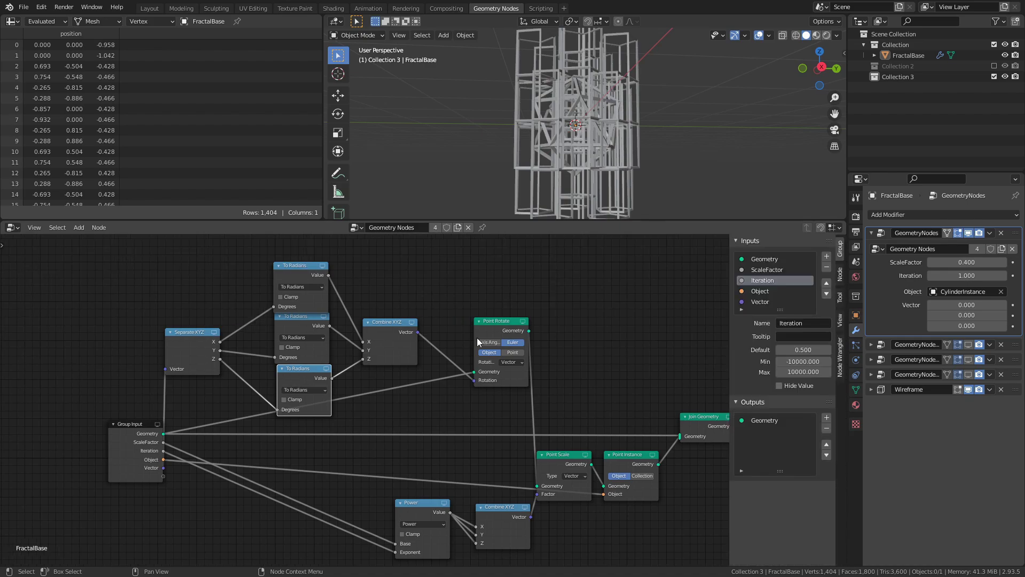
click(764, 291)
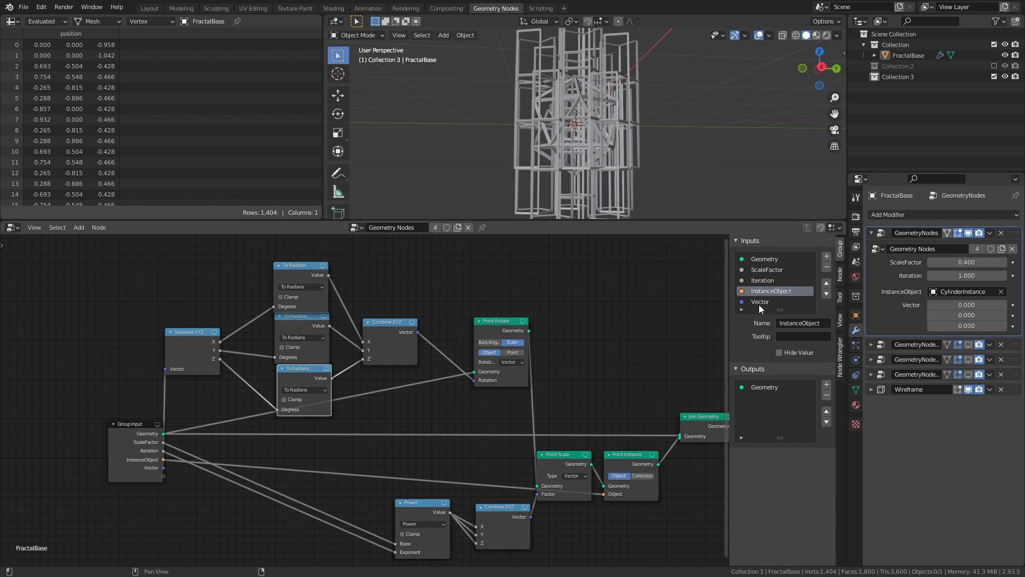
double_click(759, 302)
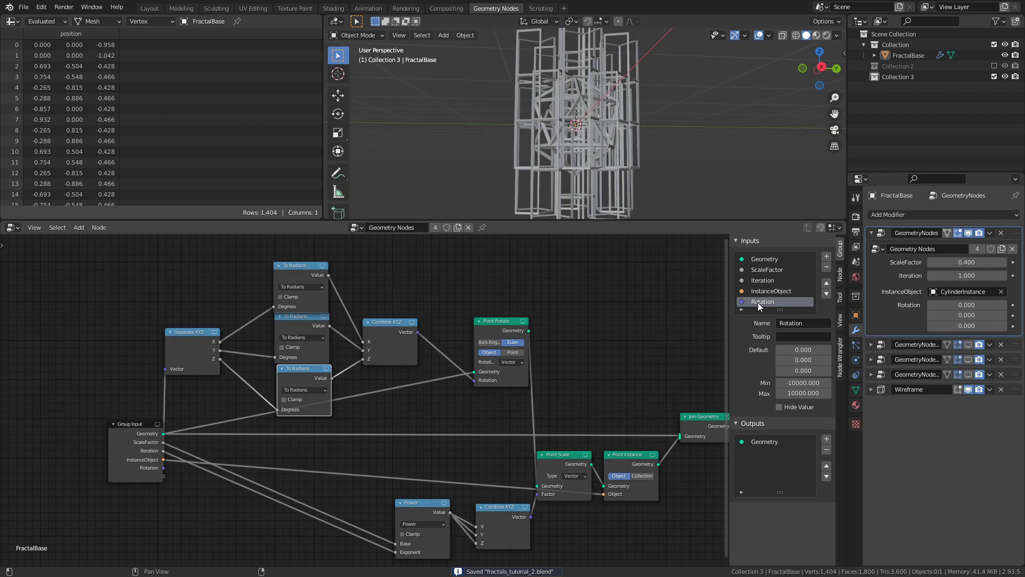
- Replace the first modifier's InstanceObject with FractalInstance
click(1002, 292)
click(969, 293)
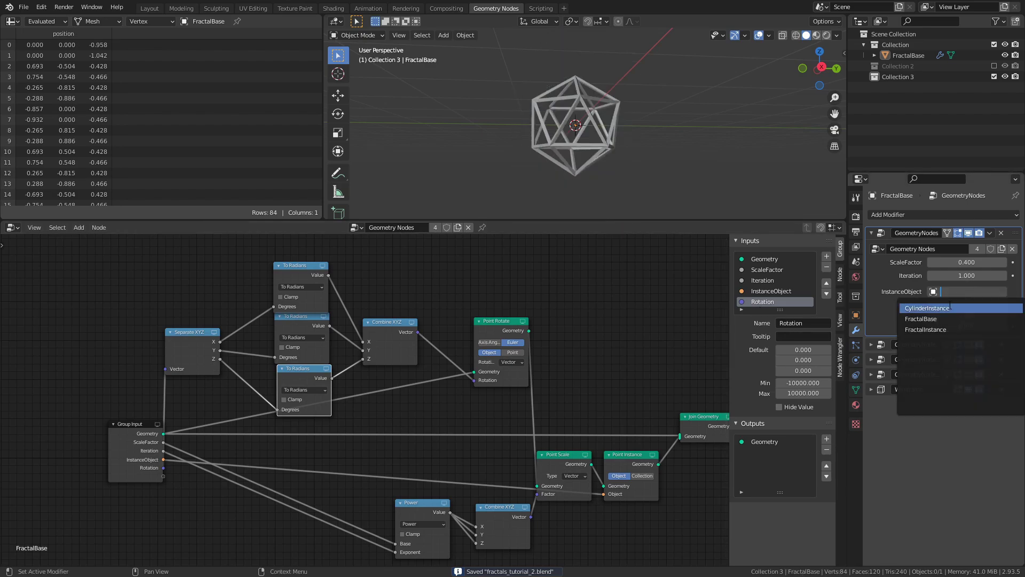
click(945, 329)
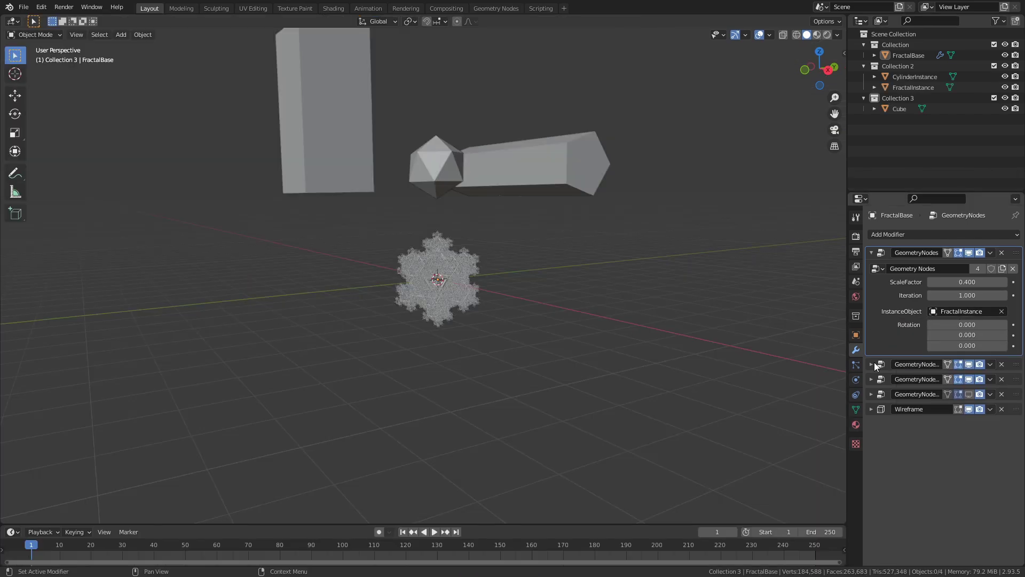
- Expand the second GeometryNodes modifier and replace the first modifier's InstanceObject with CylinderInstance
click(872, 364)
click(1002, 311)
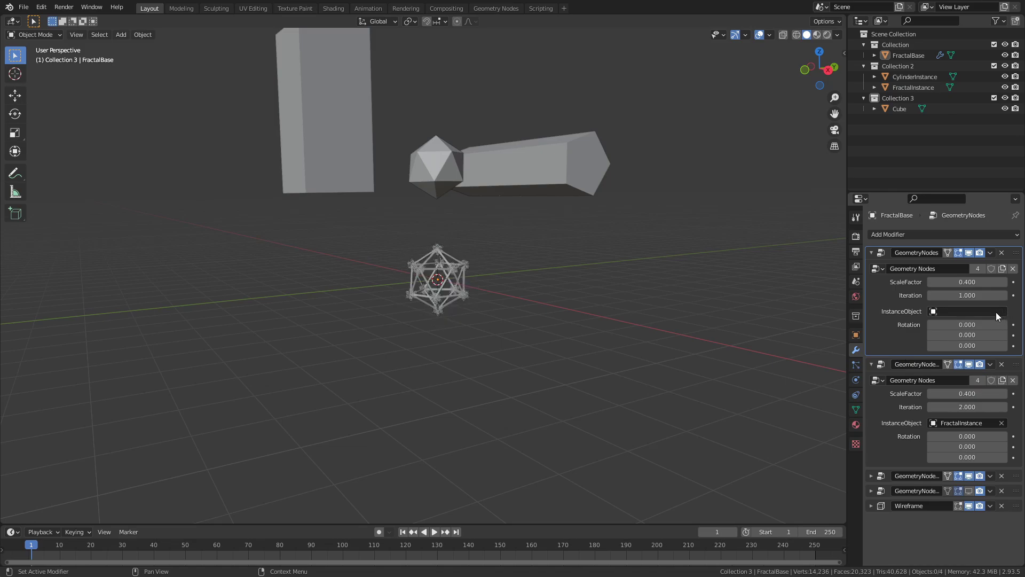
click(966, 311)
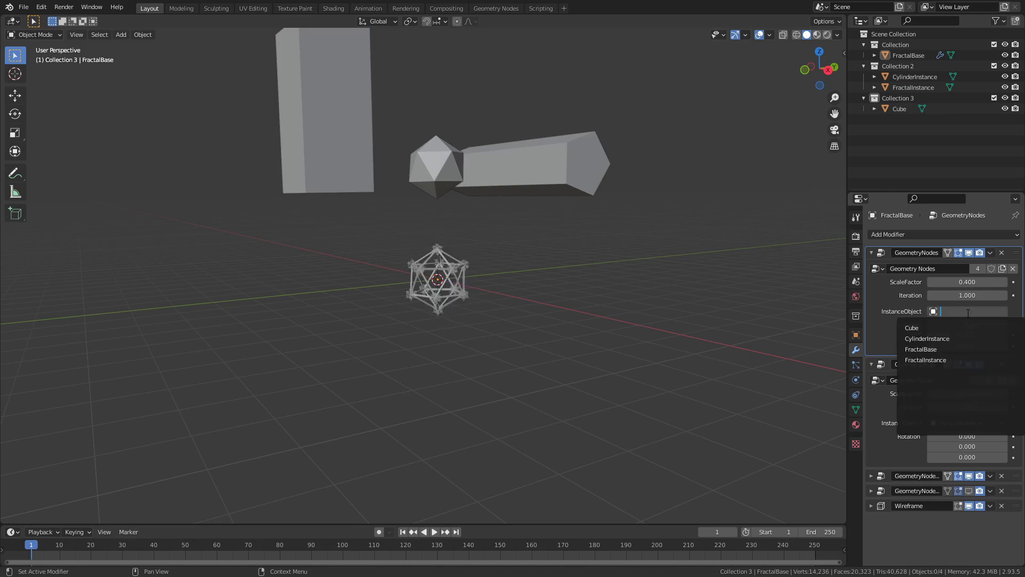
click(953, 339)
middle_drag(774, 348, 771, 307)
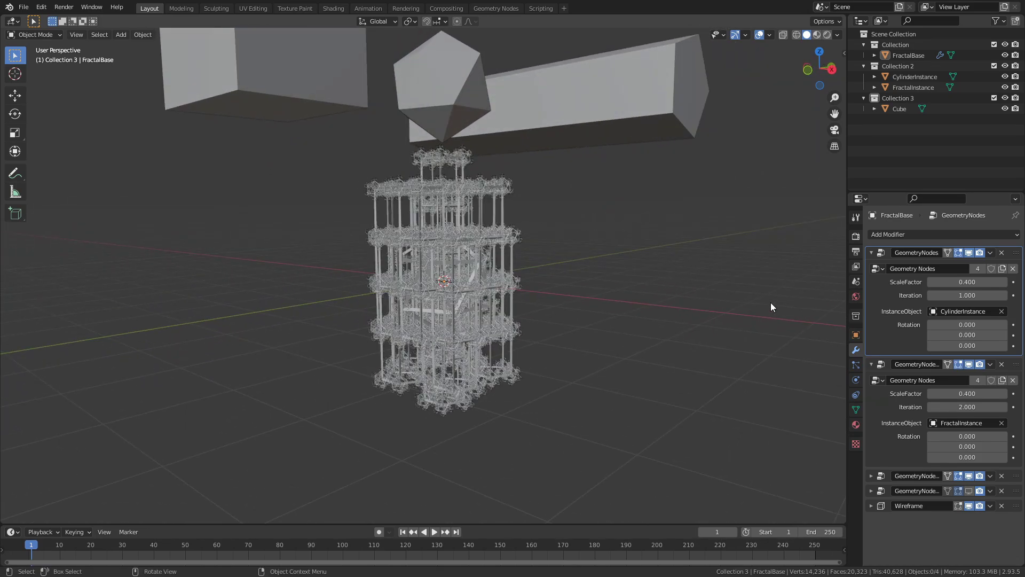
- Set the first modifier's Rotation to 90 on Y and 45 on Z, saving the file in between
mouse_move(962, 335)
mouse_down()
mouse_move(996, 335)
mouse_move(959, 335)
mouse_up()
click(959, 332)
key(Return)
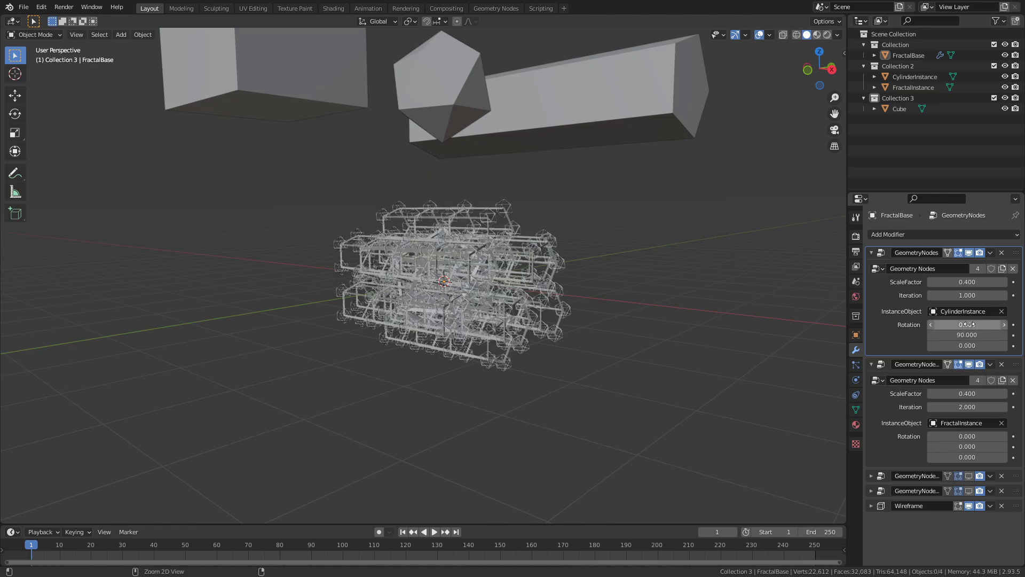
key(ctrl+s)
click(960, 346)
text(45)
key(Return)
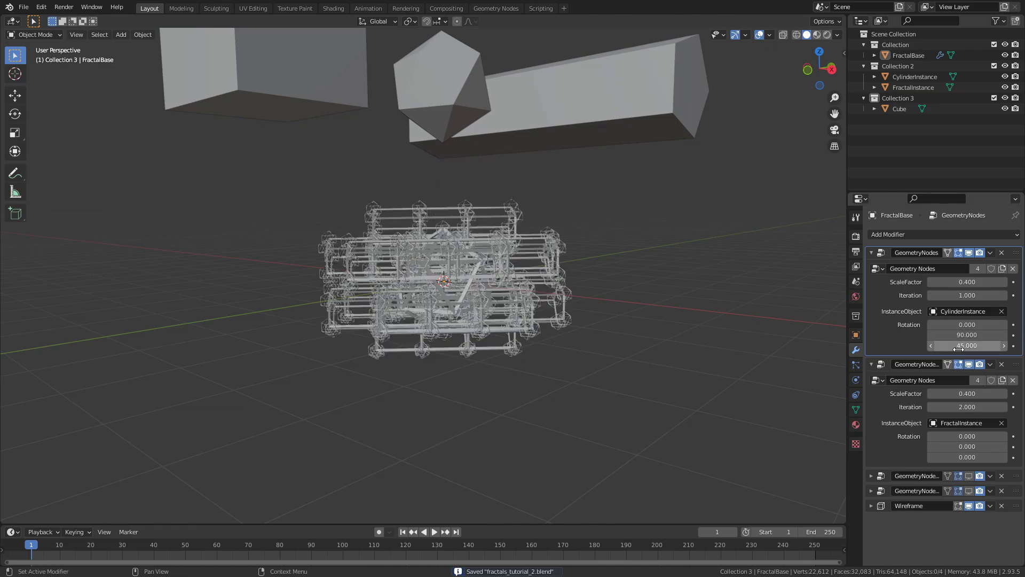
- Drive the first modifier's Z rotation with the expression #frame*2
middle_drag(225, 285, 406, 283)
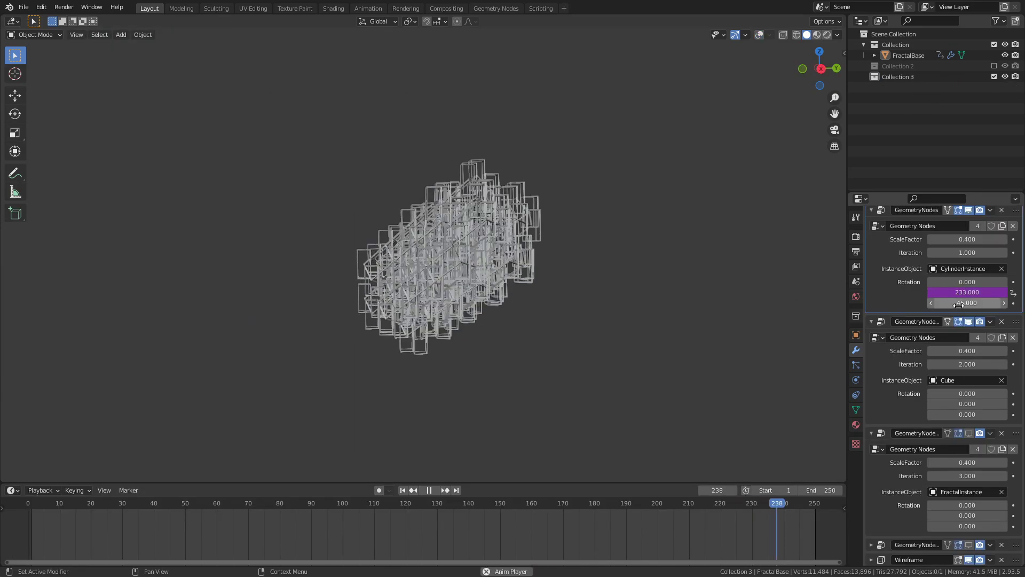
click(961, 303)
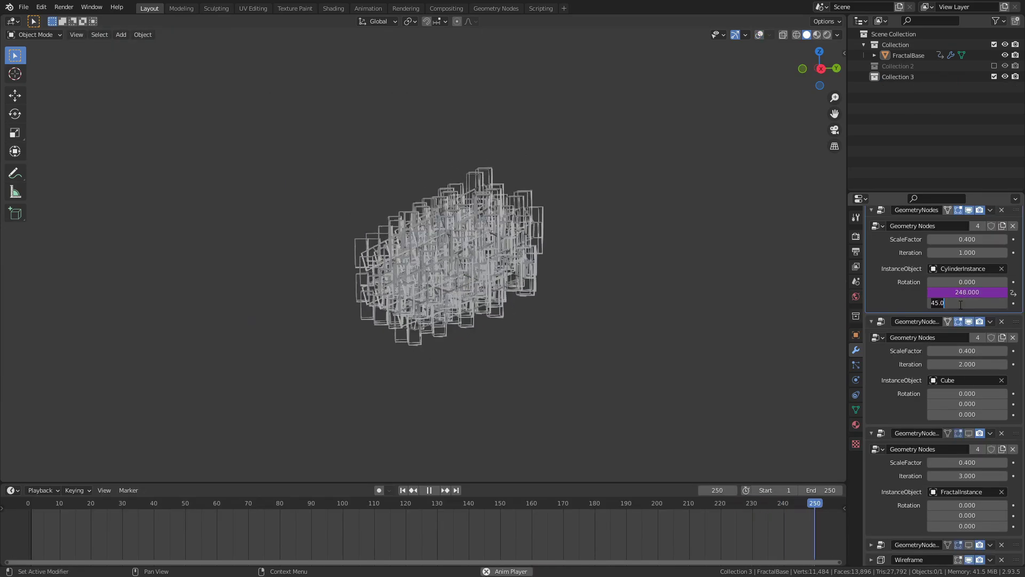
text(#)
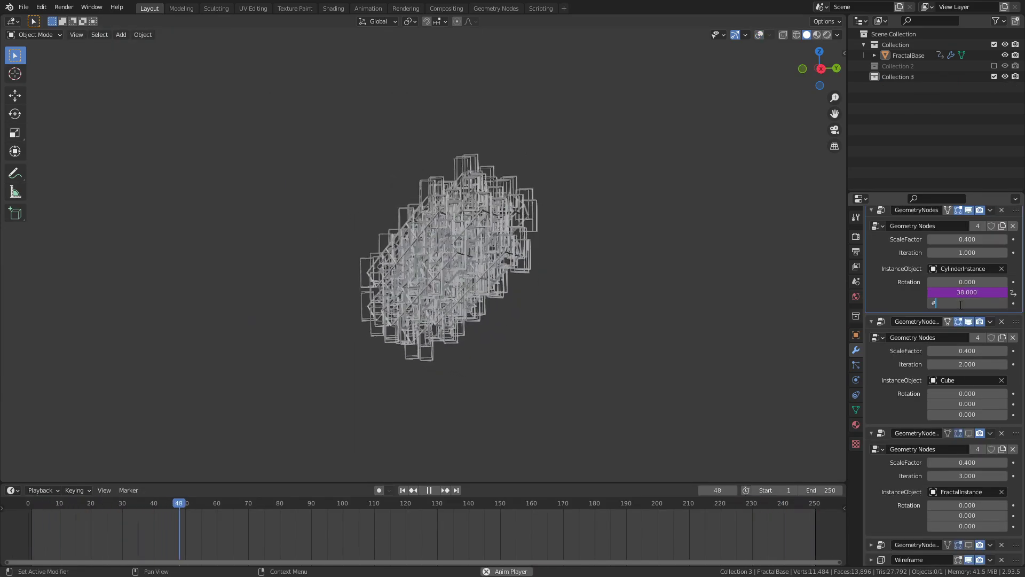
text(frame*)
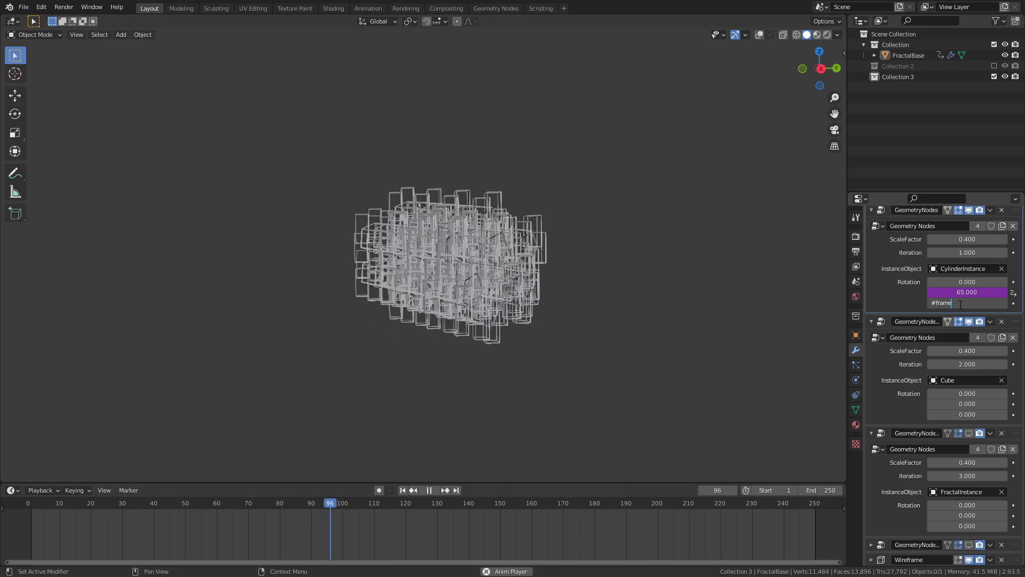
text(2)
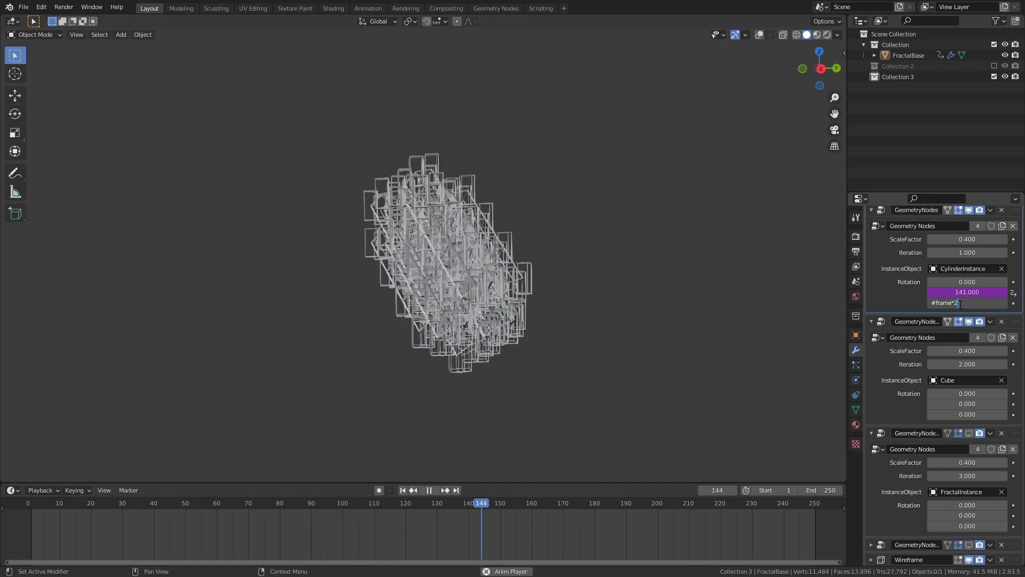
key(Return)
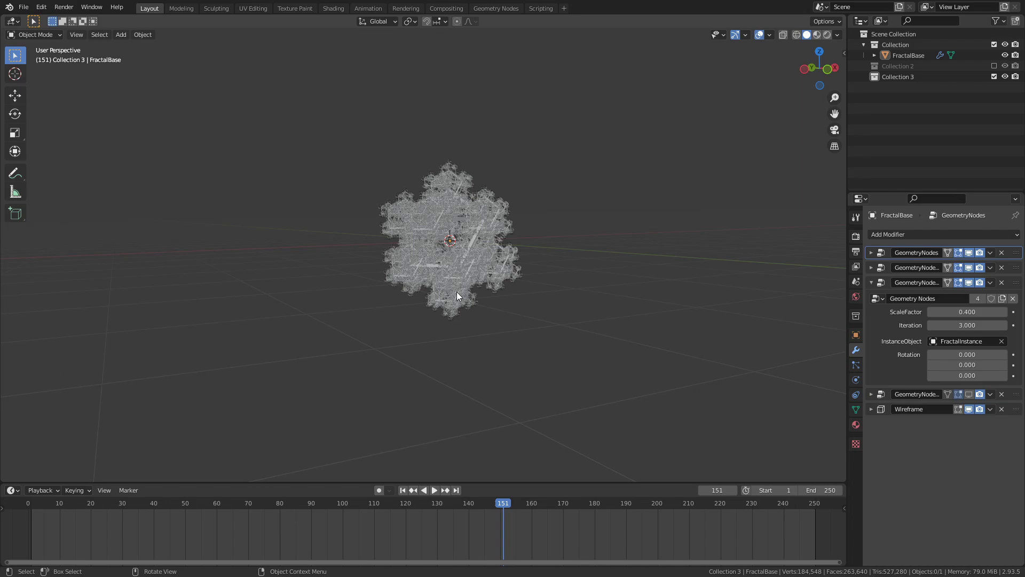
- Create a new material named FractalShader on the FractalBase object and save the file
click(488, 256)
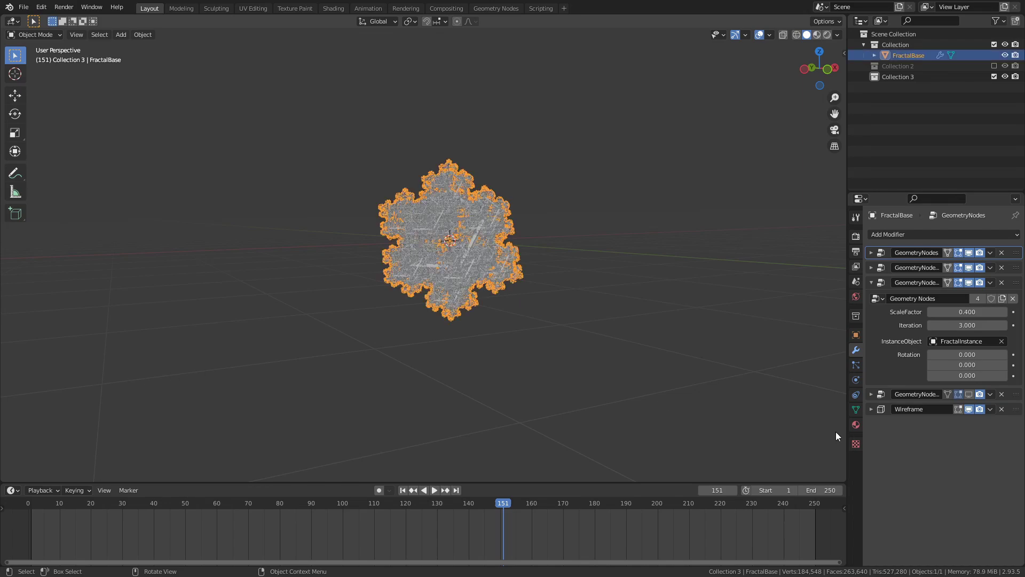
click(856, 425)
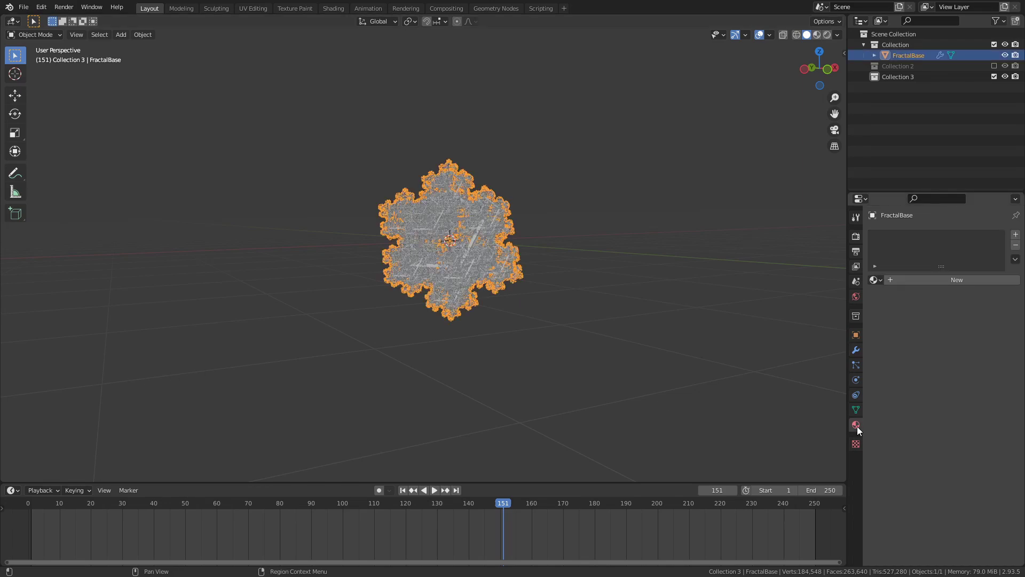
click(937, 276)
double_click(908, 238)
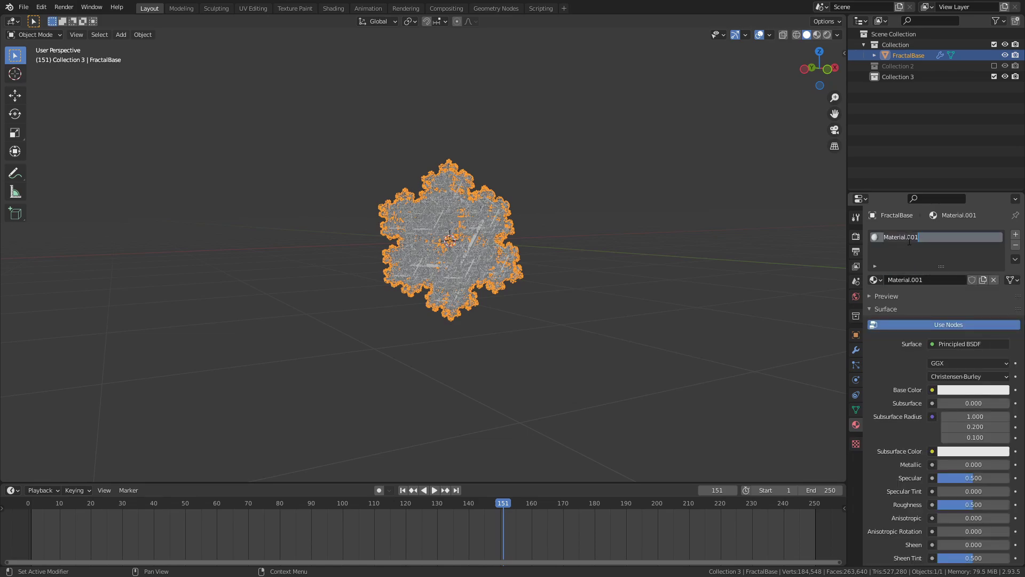
text(Fractal)
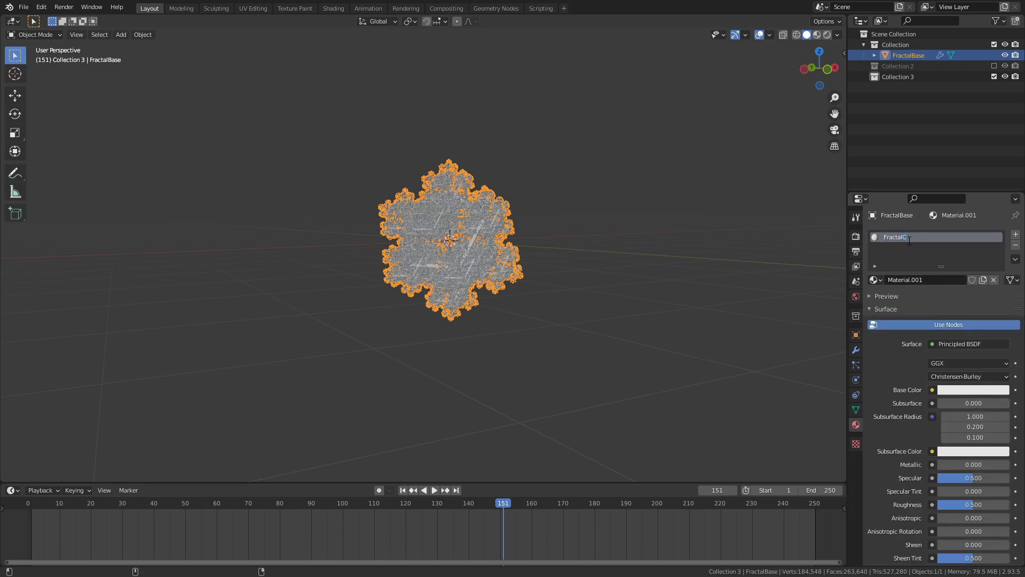
text(Shader)
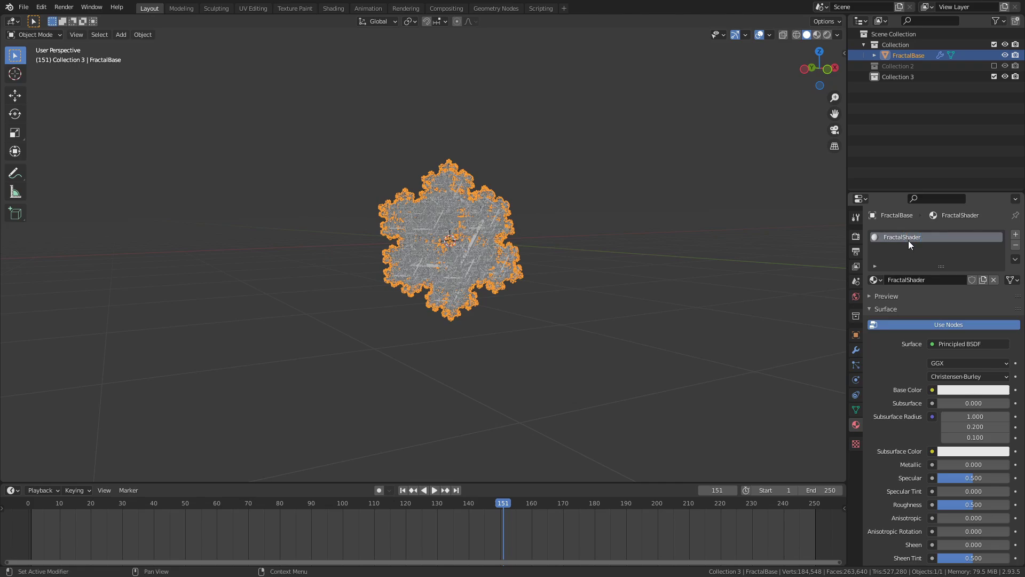
key(ctrl+s)
- Switch to the Shading workspace and add an Ambient Occlusion node ahead of the Principled BSDF in FractalShader
click(334, 8)
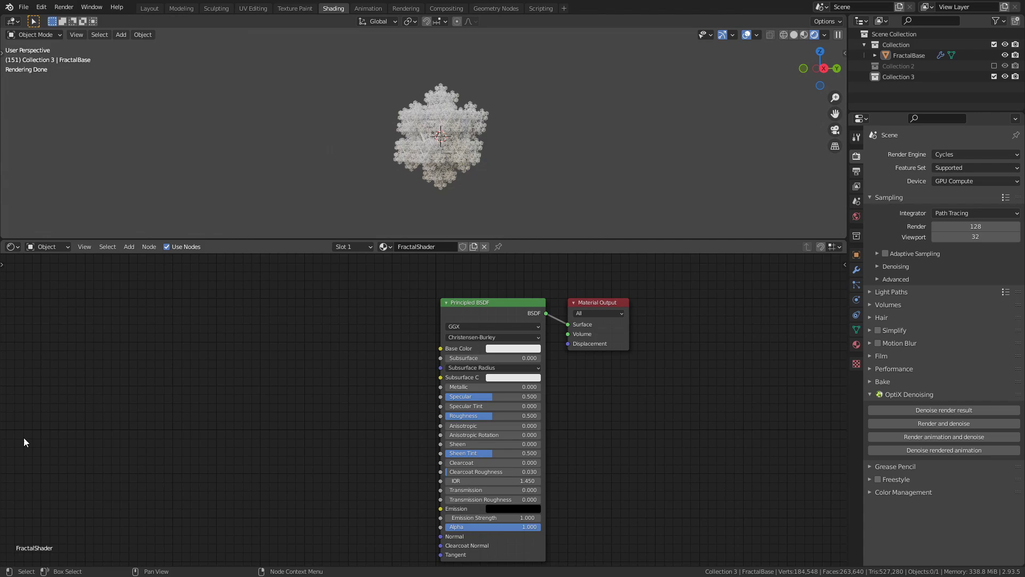
key(shift+a)
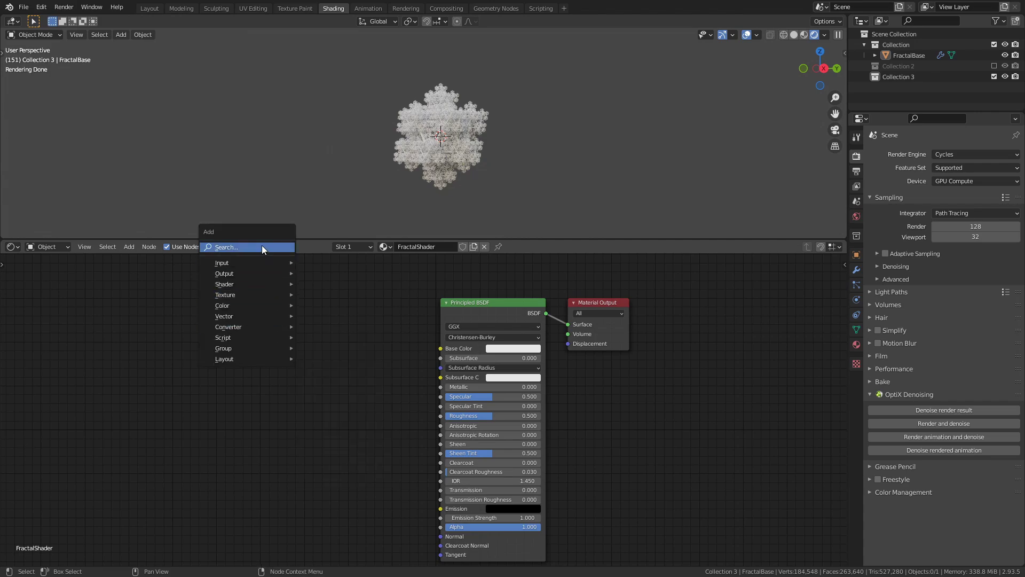
click(262, 245)
click(305, 265)
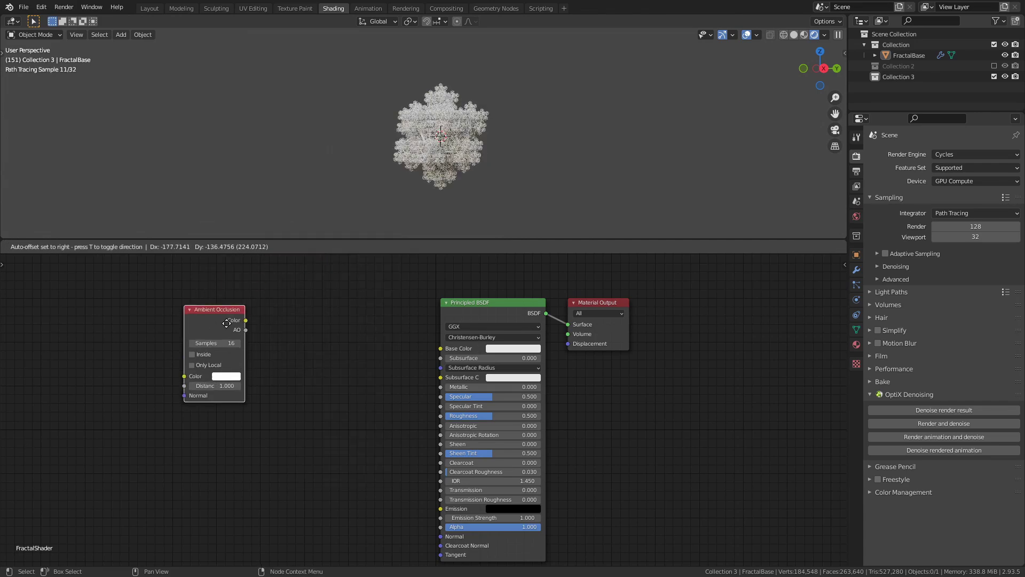
click(226, 323)
- Set the Ambient Occlusion node's Samples to 32 and its Distance to 2
click(220, 342)
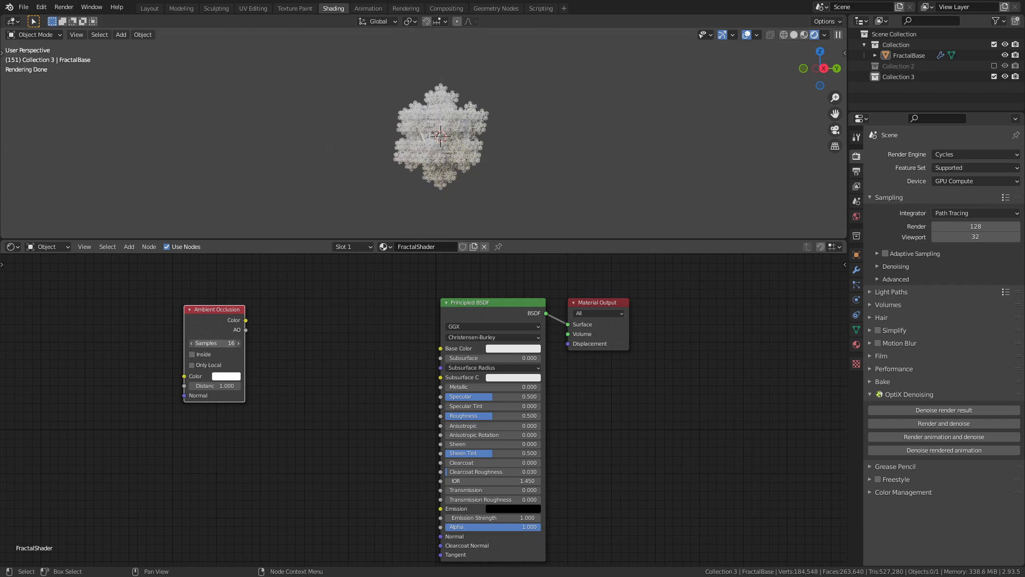
text(32)
key(Return)
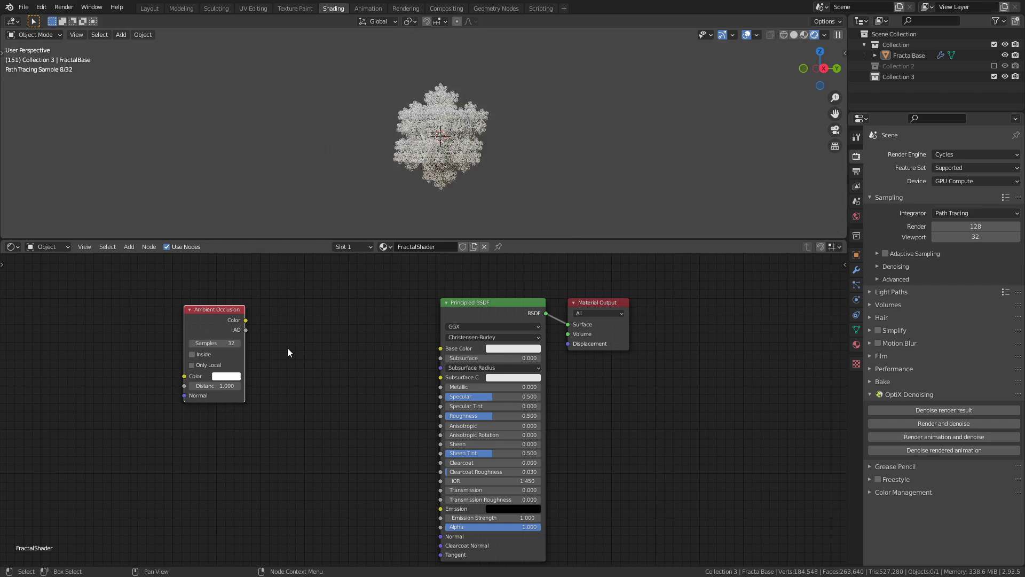
click(213, 386)
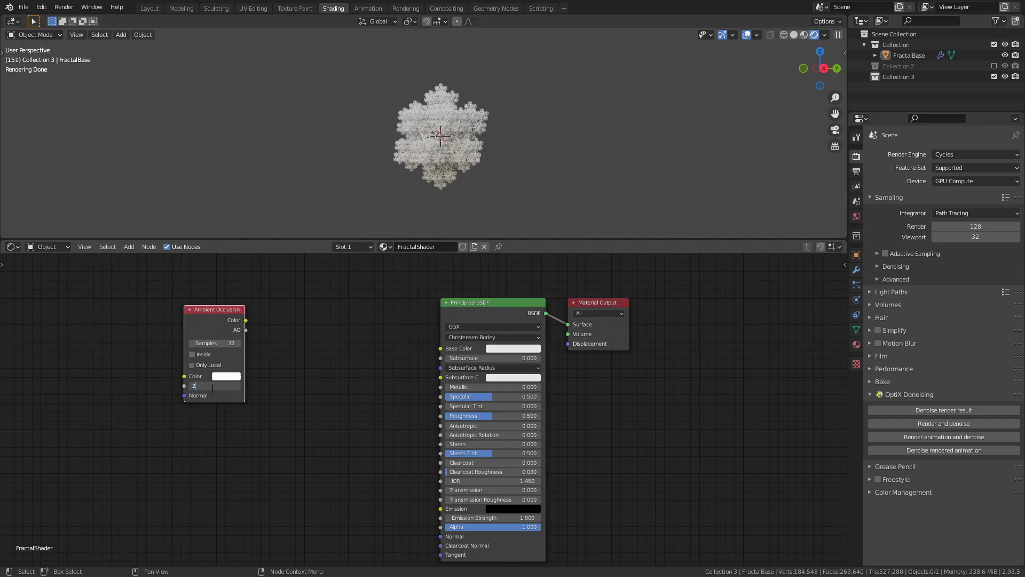
key(Return)
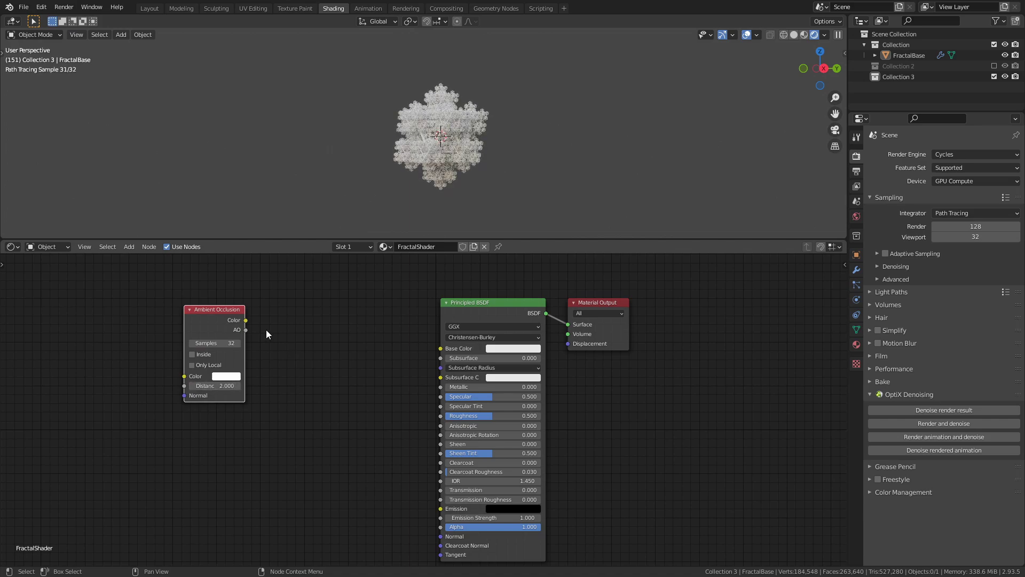
- Link the AO output to the Principled BSDF's Base Color, space the nodes apart, and save the file
drag(246, 330, 441, 349)
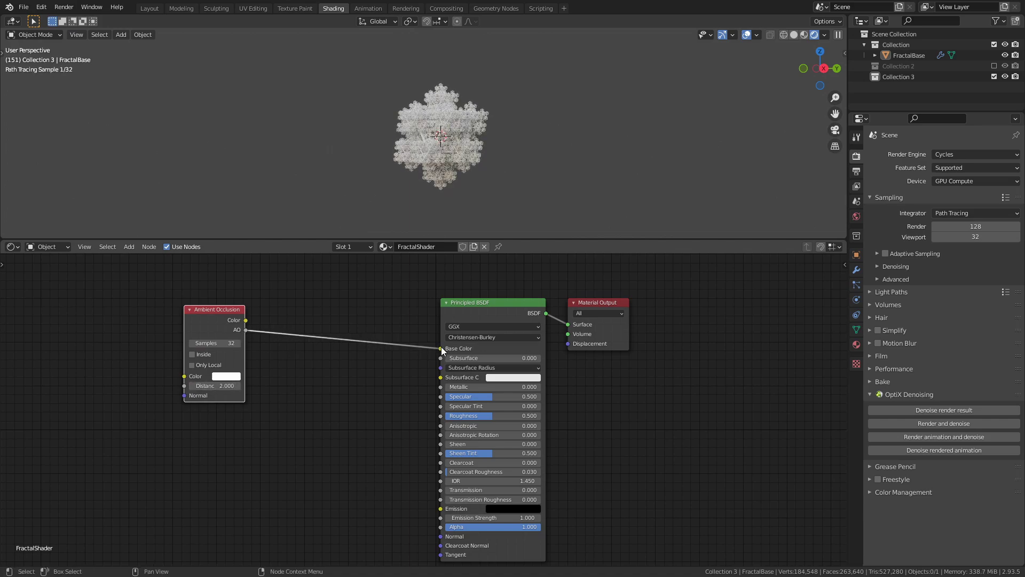
drag(205, 316, 190, 314)
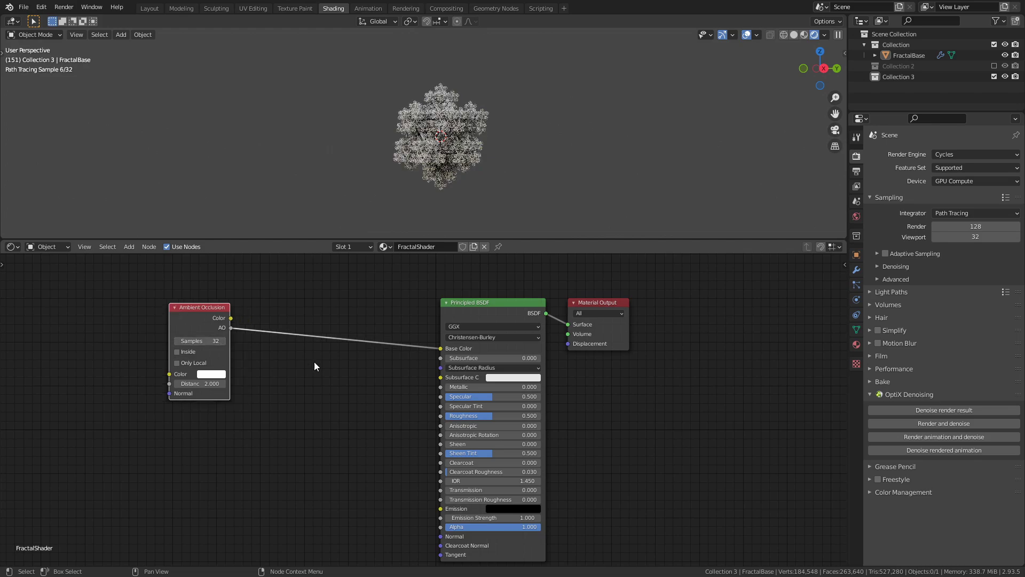
key(ctrl+s)
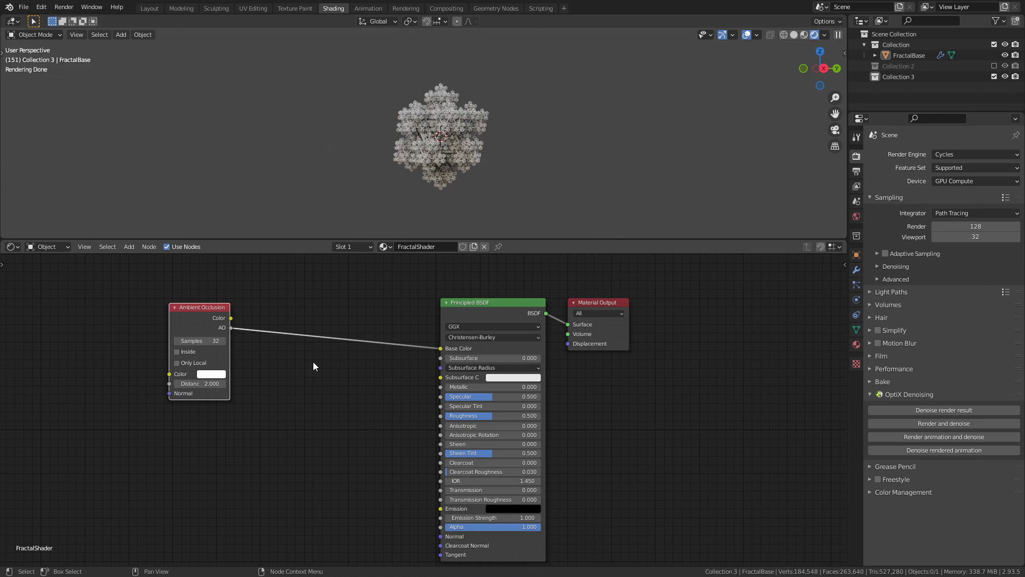
- Insert a ColorRamp node on the link between Ambient Occlusion and Base Color, and save the file
key(shift+a)
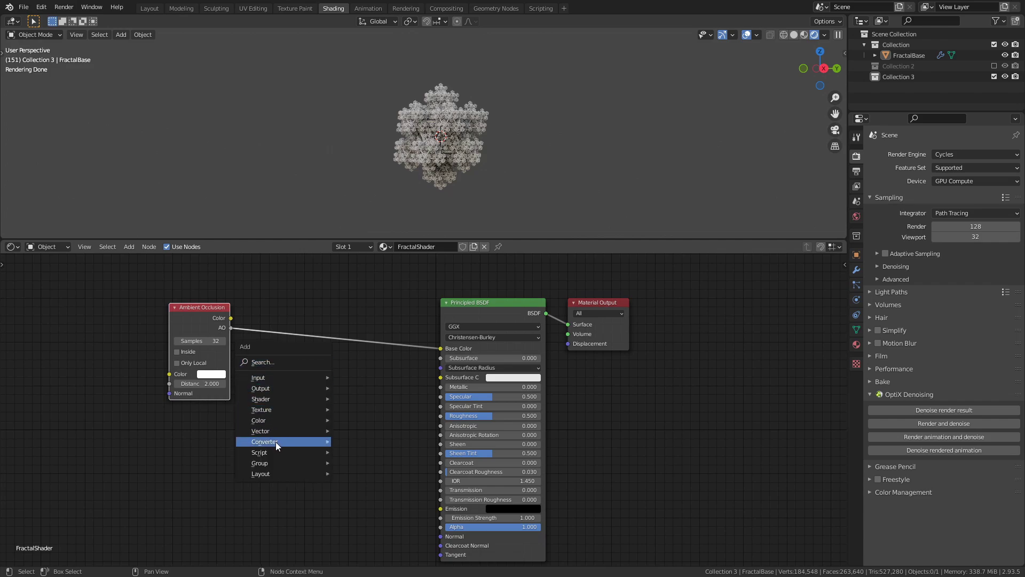
mouse_move(275, 441)
click(359, 311)
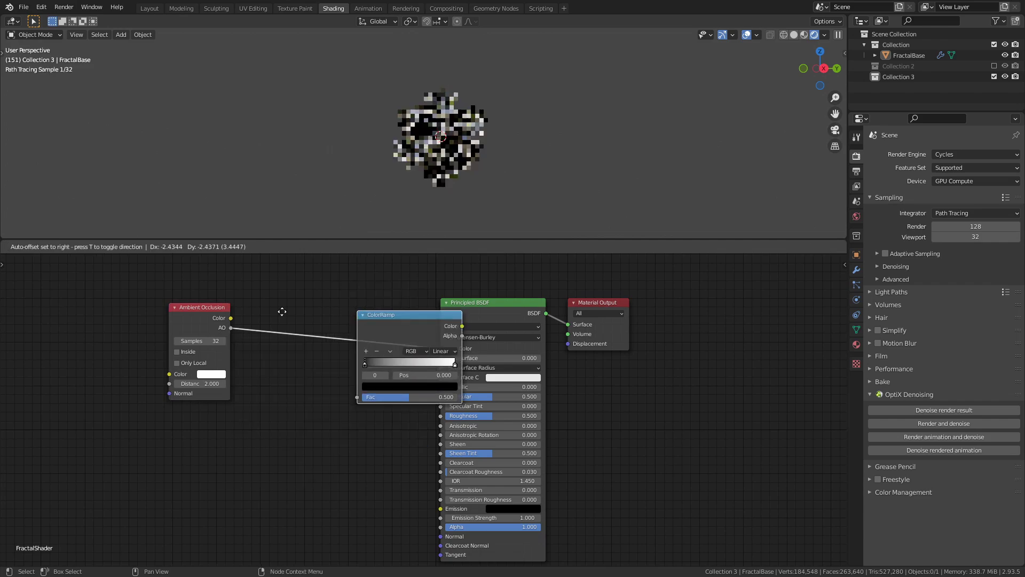
click(289, 300)
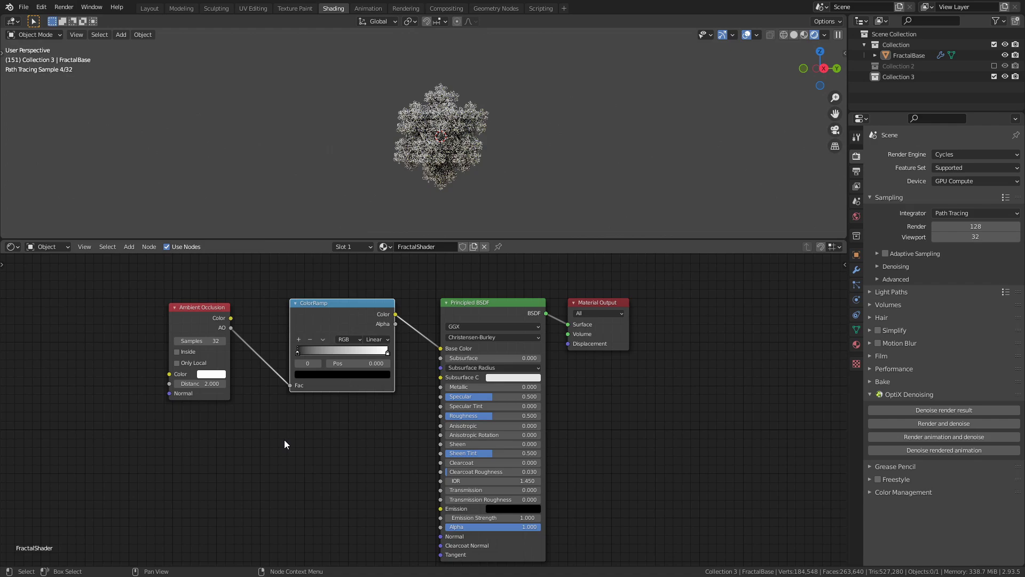
key(ctrl+s)
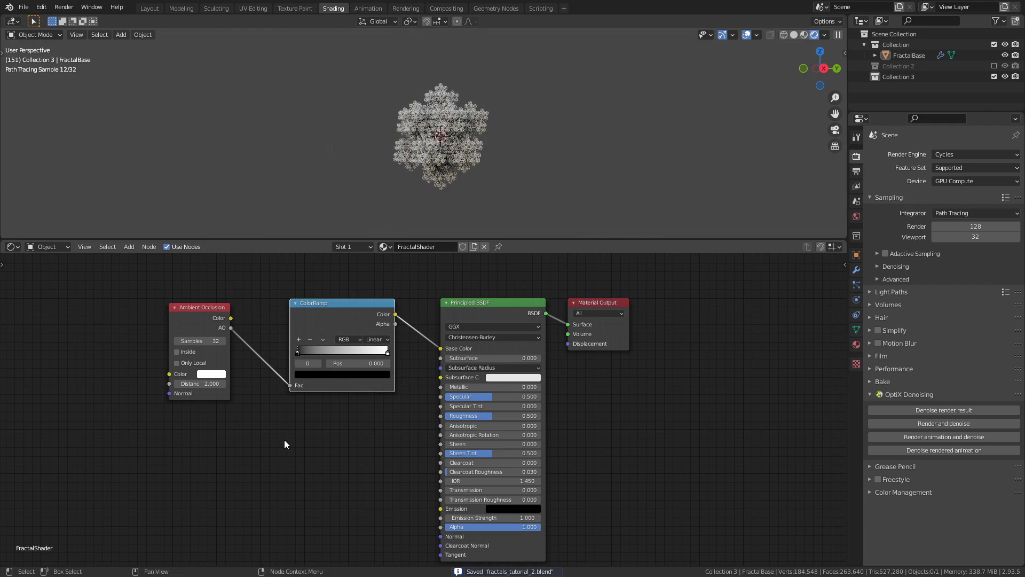
- Pause the viewport render and change the ColorRamp's first stop from black to a blue tone
click(839, 34)
scroll(361, 417, up, 3)
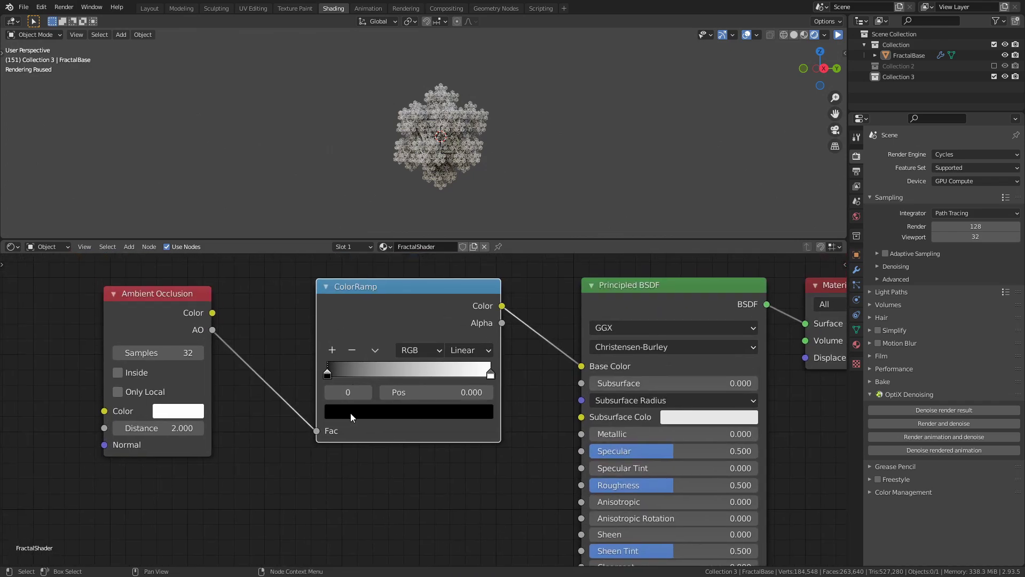
click(351, 412)
drag(459, 271, 405, 220)
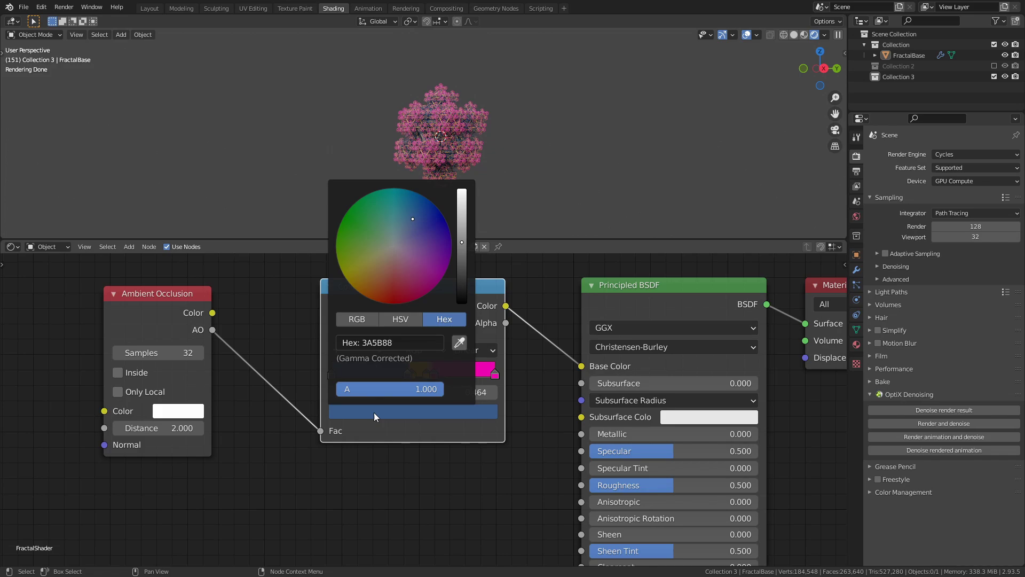
- Examine the colour values of the ColorRamp's yellow third stop and pink last stop
click(426, 374)
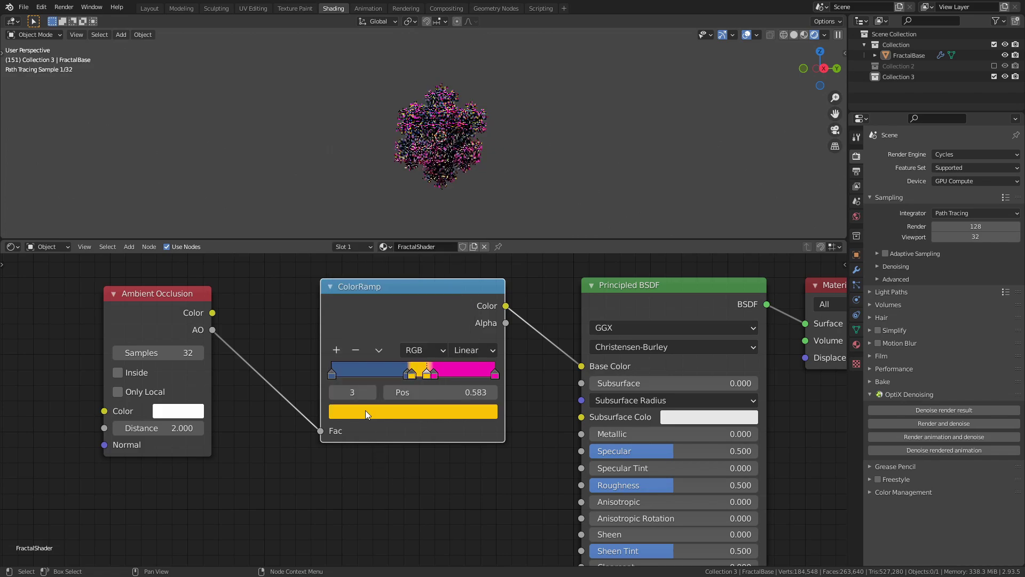
click(359, 413)
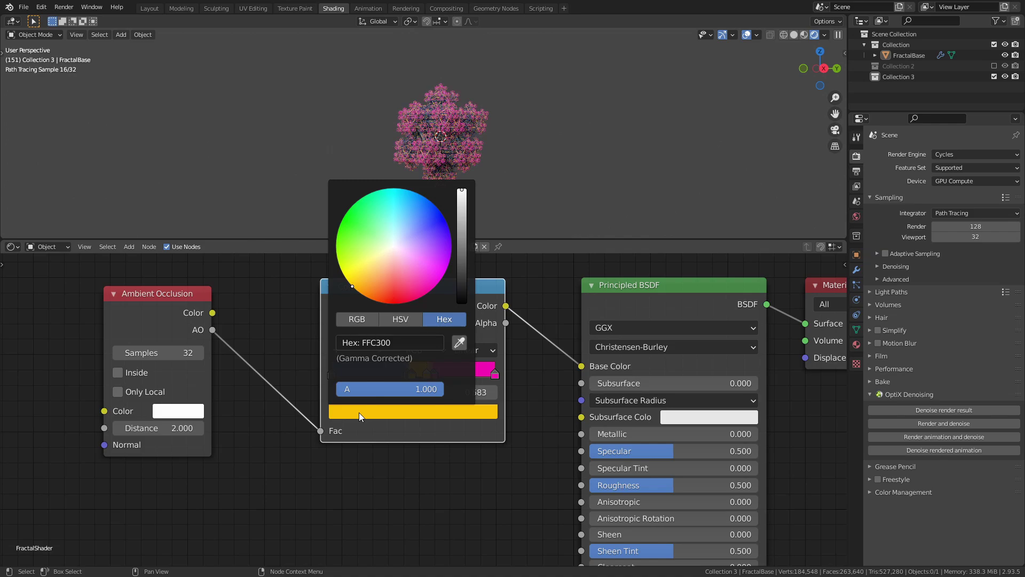
click(495, 374)
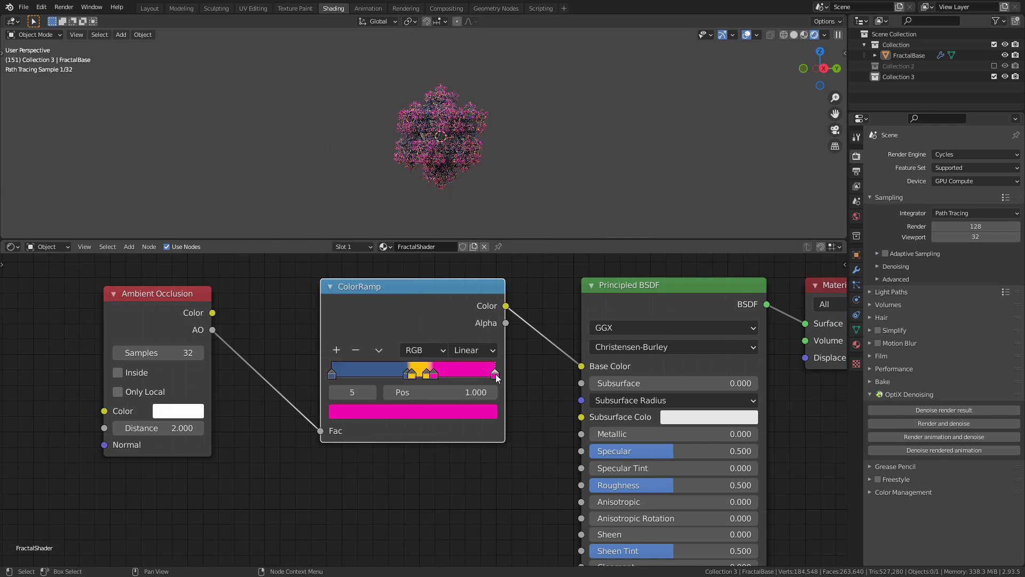
click(367, 412)
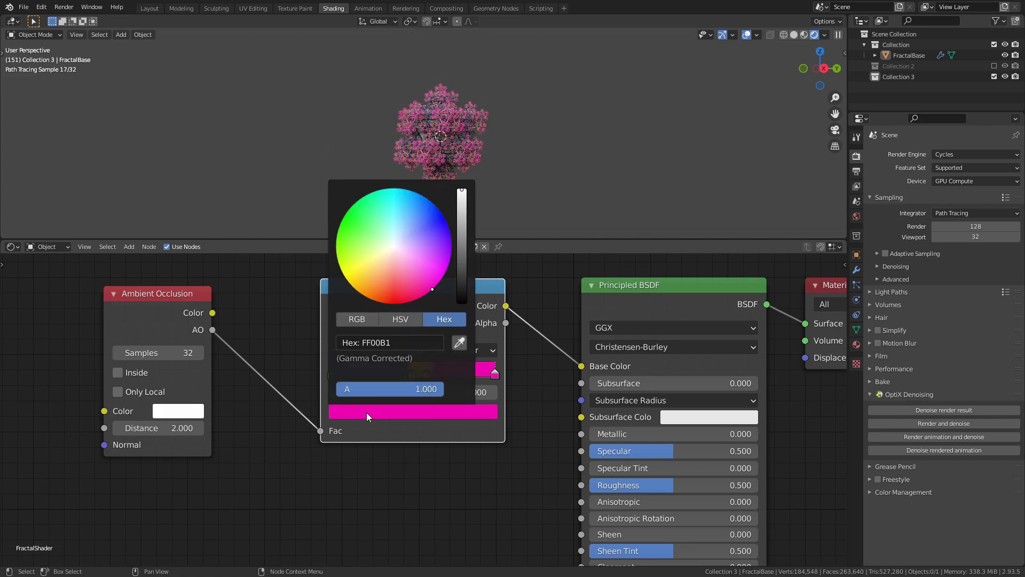
- Switch the render engine to Eevee and insert a Map Range node between the AO output and the ColorRamp's Fac input
click(1004, 155)
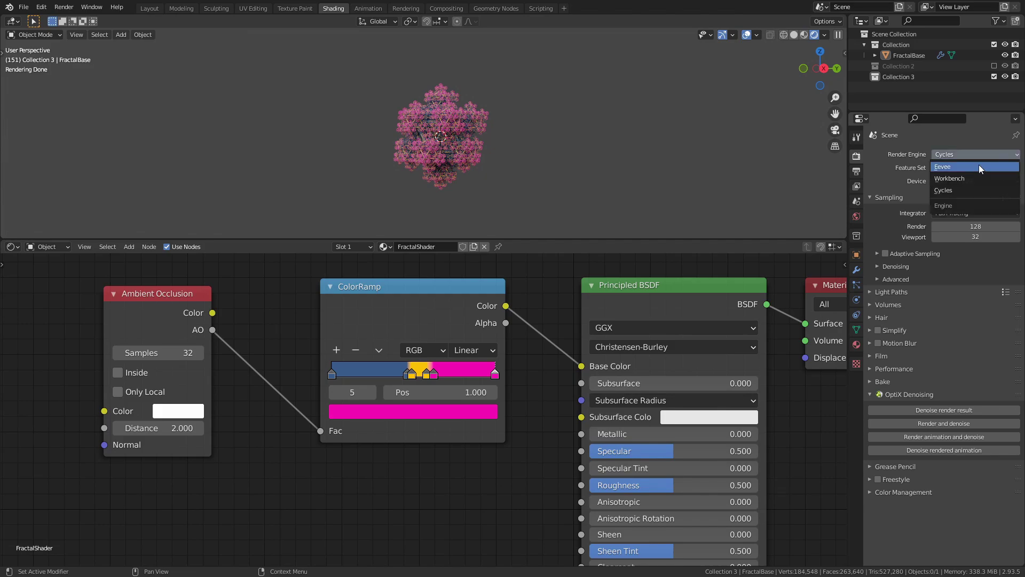
click(960, 170)
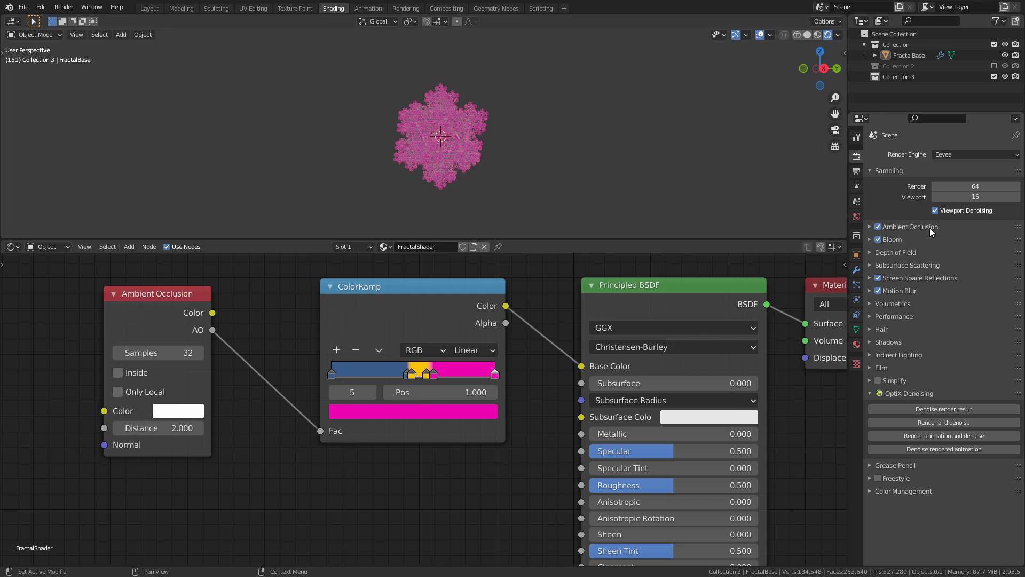
middle_drag(300, 375, 473, 376)
drag(313, 309, 212, 305)
key(shift+a)
mouse_move(395, 367)
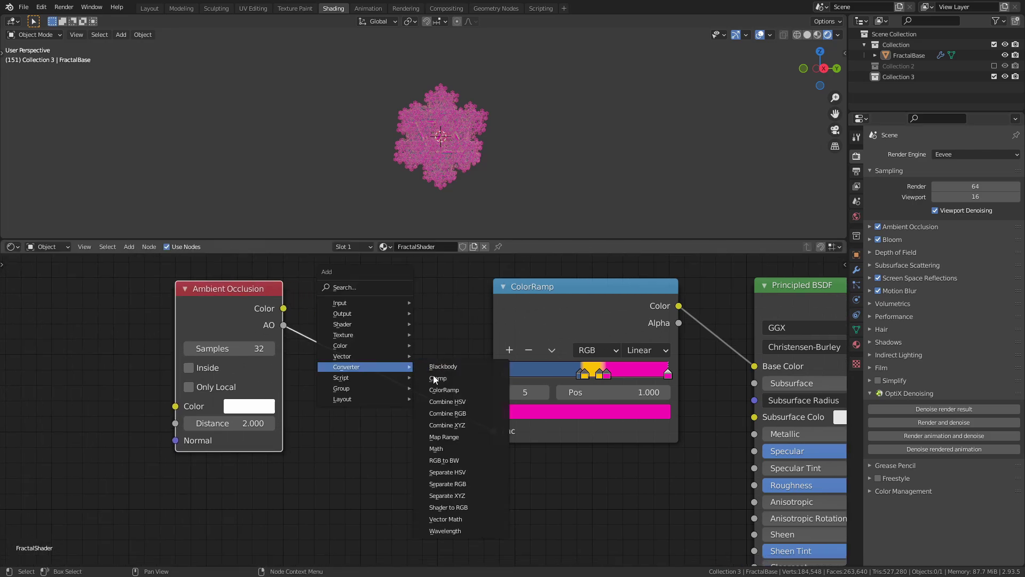
click(448, 437)
click(358, 311)
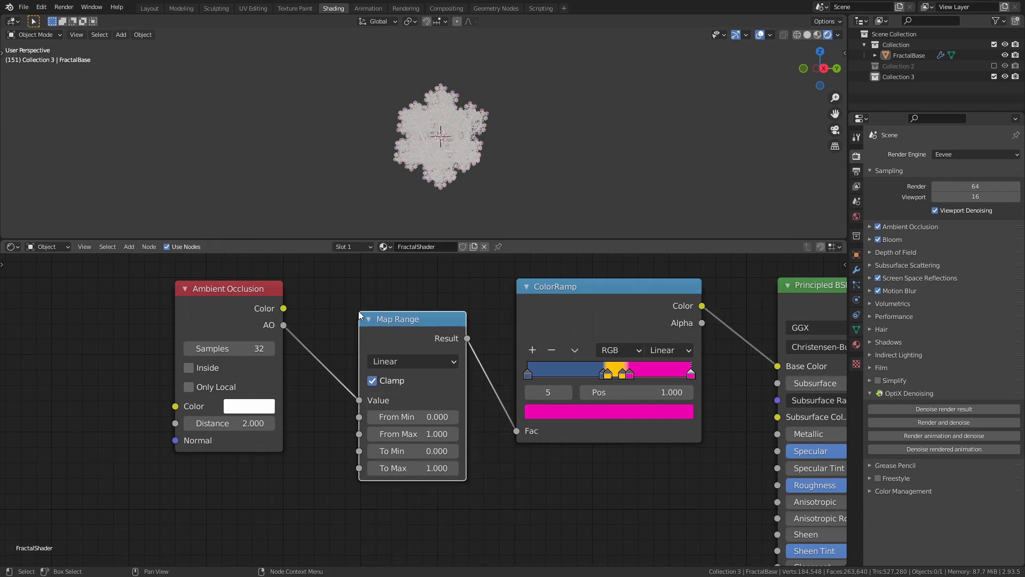
- Set the Map Range node's From Min to 0.9 and save the file
click(415, 416)
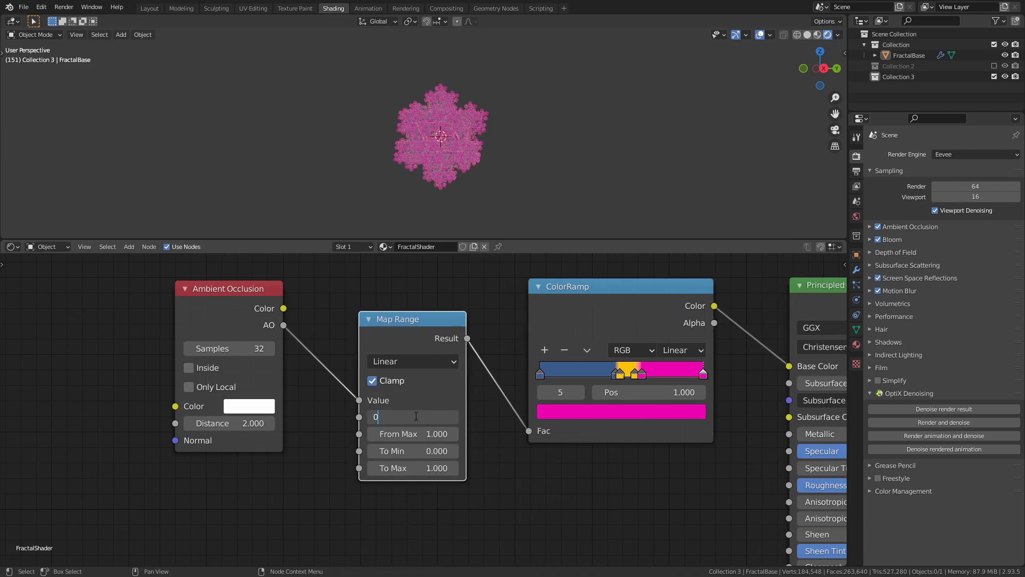
text(0.9)
key(Return)
key(ctrl+s)
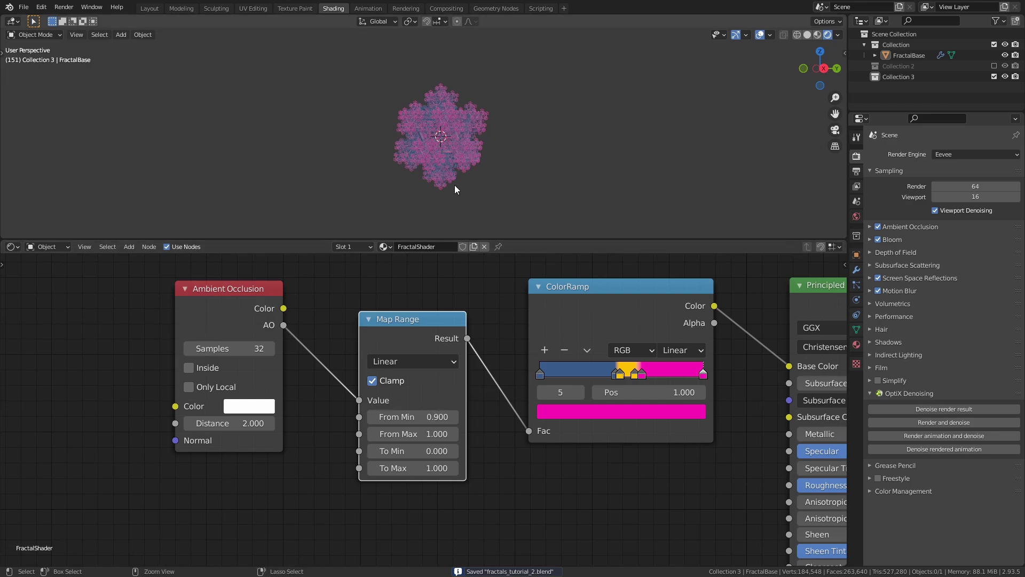
scroll(440, 152, up, 4)
middle_drag(441, 152, 463, 209)
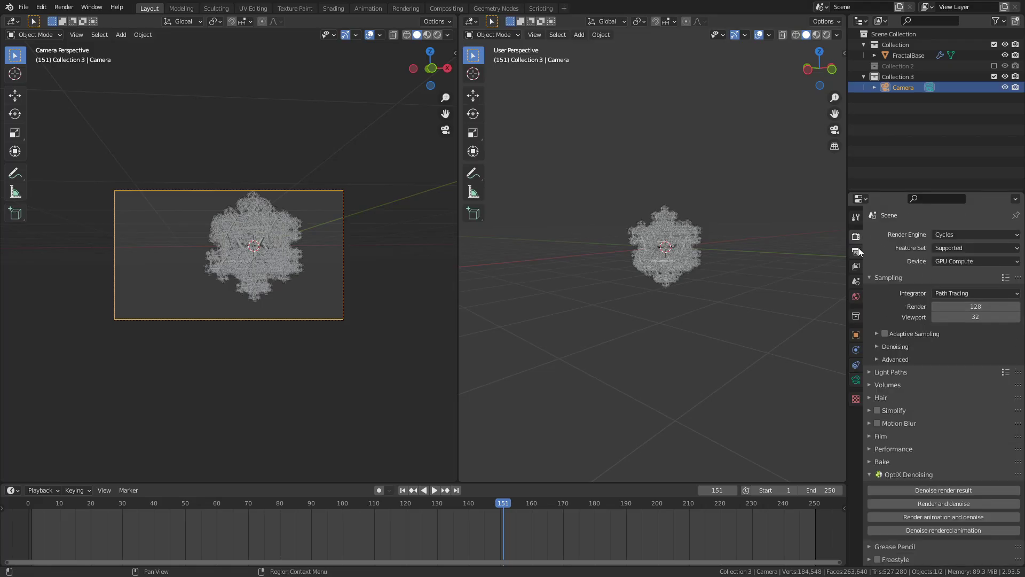
- Set the render output's Resolution X to 1080 px for a square frame and save the file
click(973, 247)
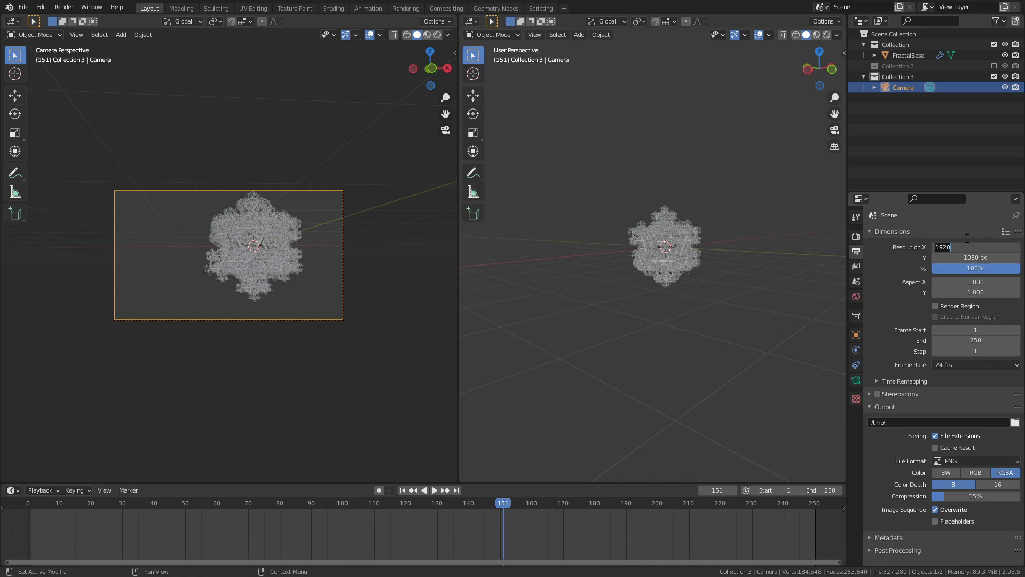
text(1080)
key(Return)
key(ctrl+s)
- Move the camera in the camera view and the top view so the whole fractal sits inside the square frame
key(g)
click(331, 244)
ctrl+middle_drag(333, 261, 372, 203)
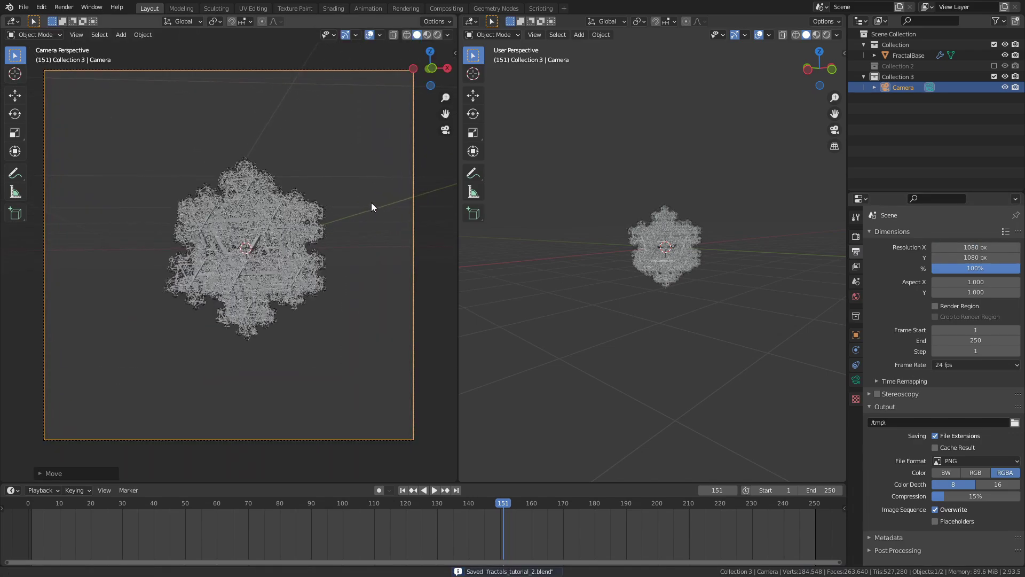
key(KP_7)
key(g)
click(676, 297)
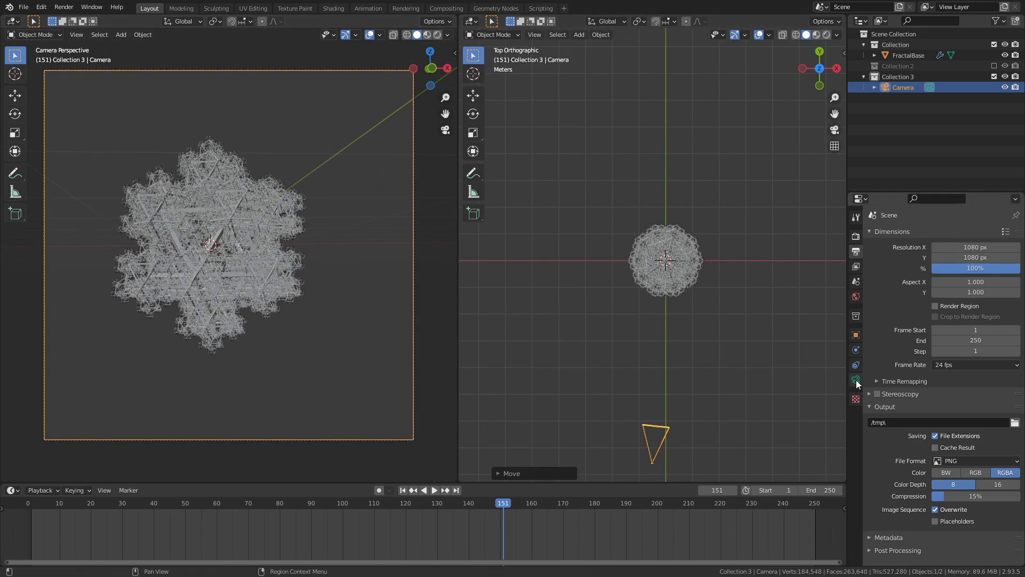
- Set the camera's Focal Length to 180 mm and save the file
click(856, 380)
click(972, 284)
text(180)
key(Return)
key(ctrl+s)
ctrl+middle_drag(633, 298, 713, 432)
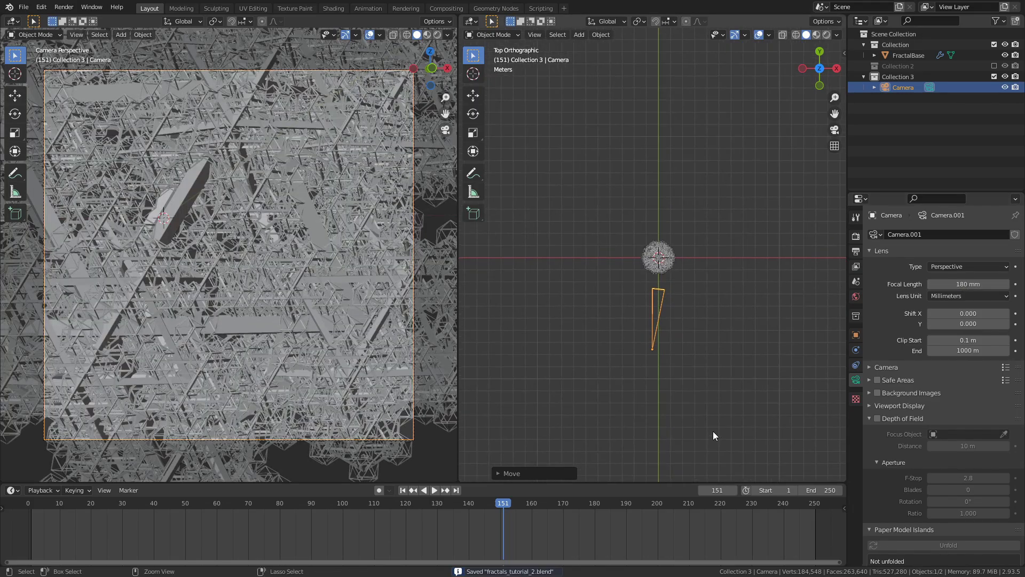
- Move the camera back until the whole fractal fits the frame and adjust its height along global Z
key(g)
click(706, 116)
key(g)
key(z)
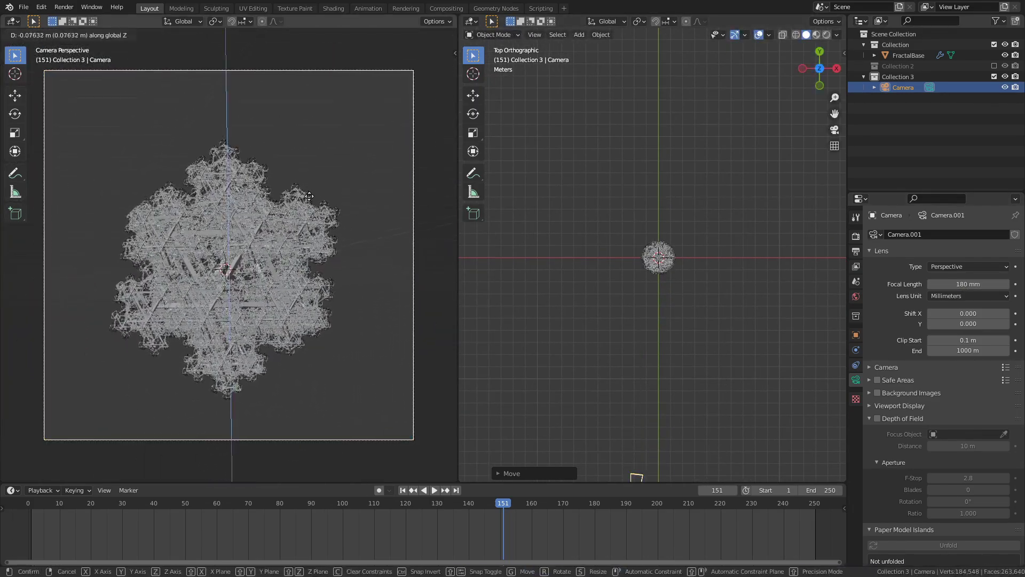
key(Return)
- Rotate the camera, including about its local X axis and the Z axis, to show the fractal tilted near the frame's centre
key(r)
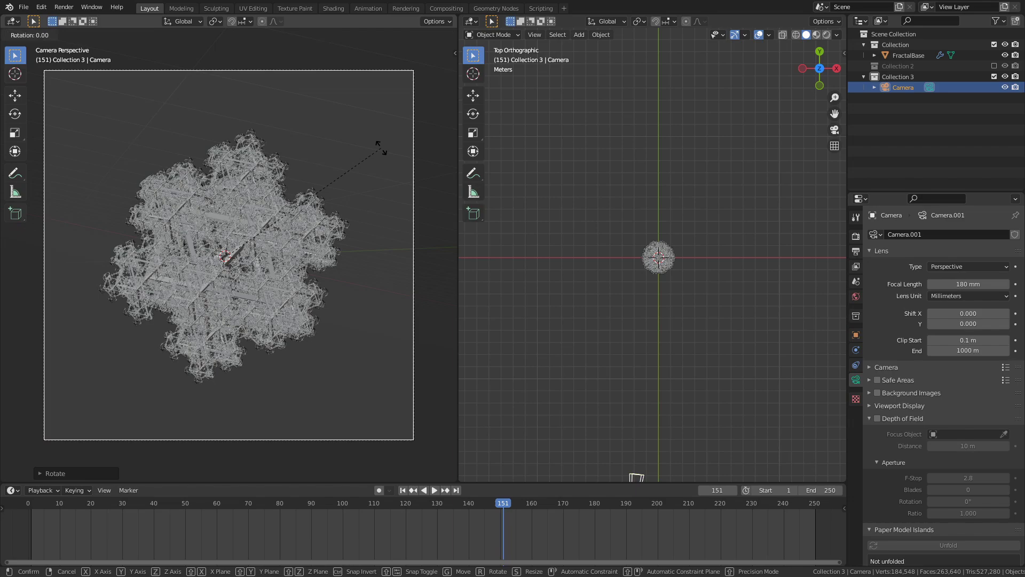
key(x)
key(x)
click(377, 124)
key(r)
key(z)
click(387, 150)
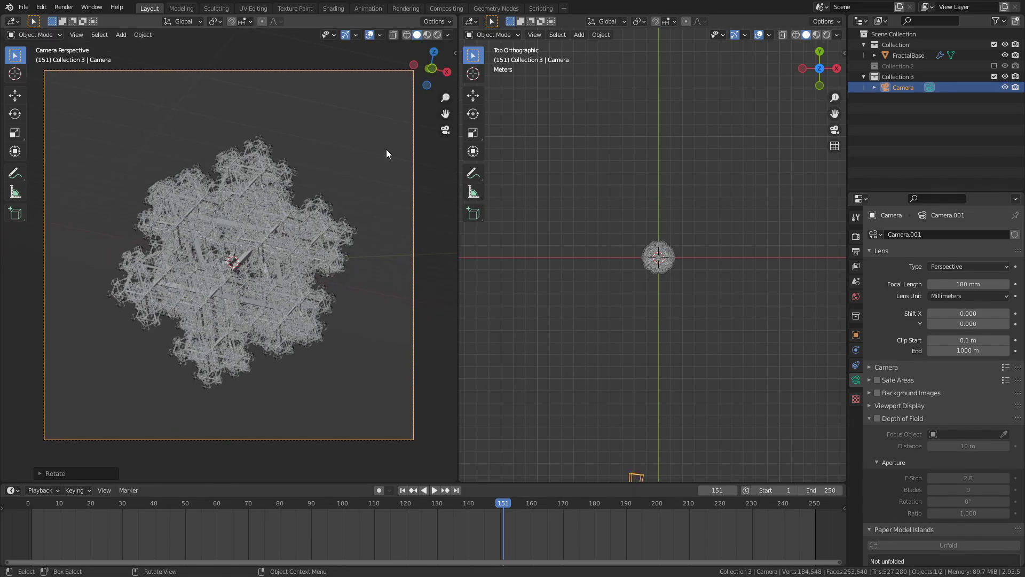
- Add an area light and raise it along Z above the fractal
key(shift+a)
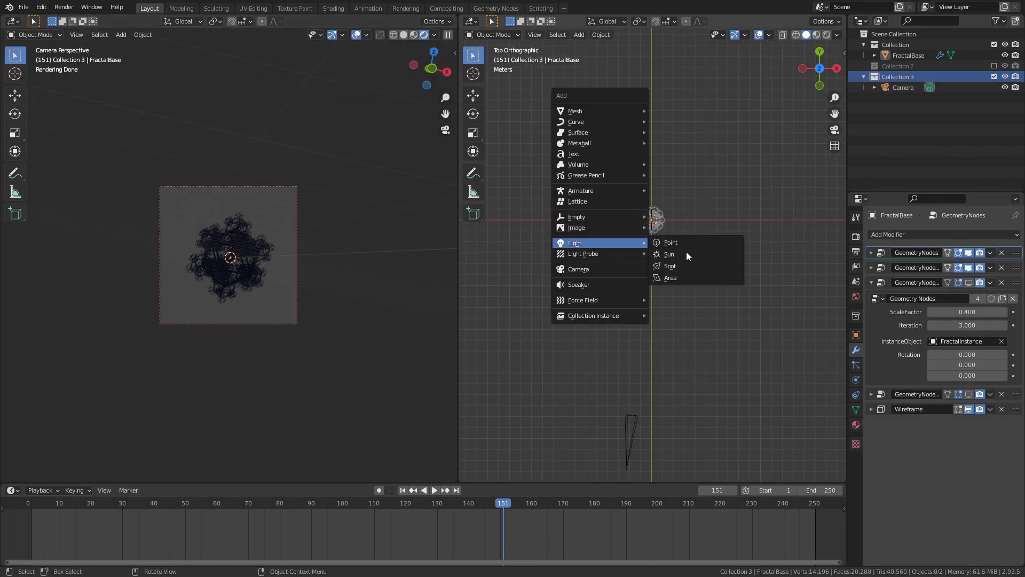
click(683, 276)
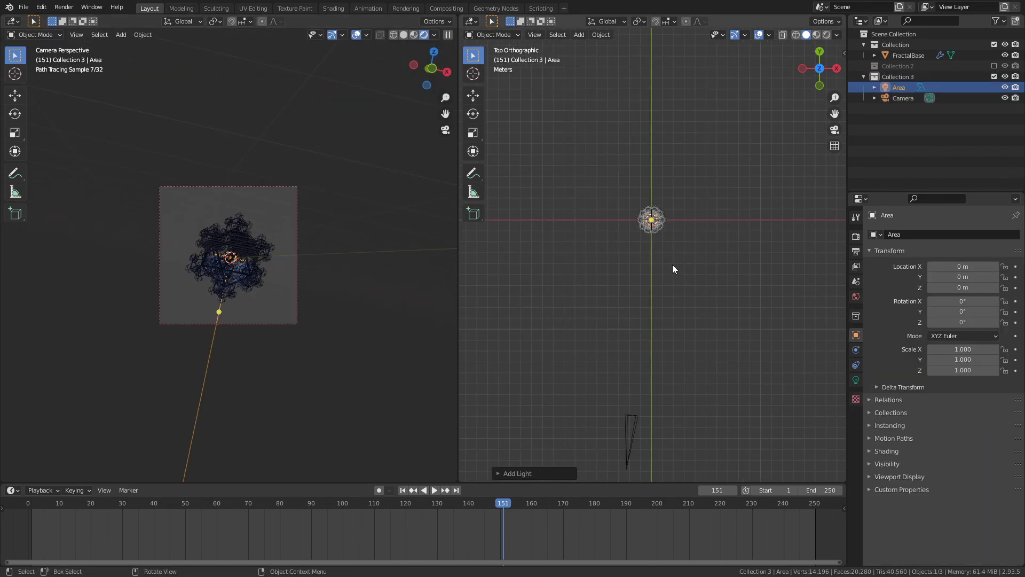
key(KP_1)
key(g)
key(z)
click(700, 268)
- Set the area light's Power to 500 W
click(856, 380)
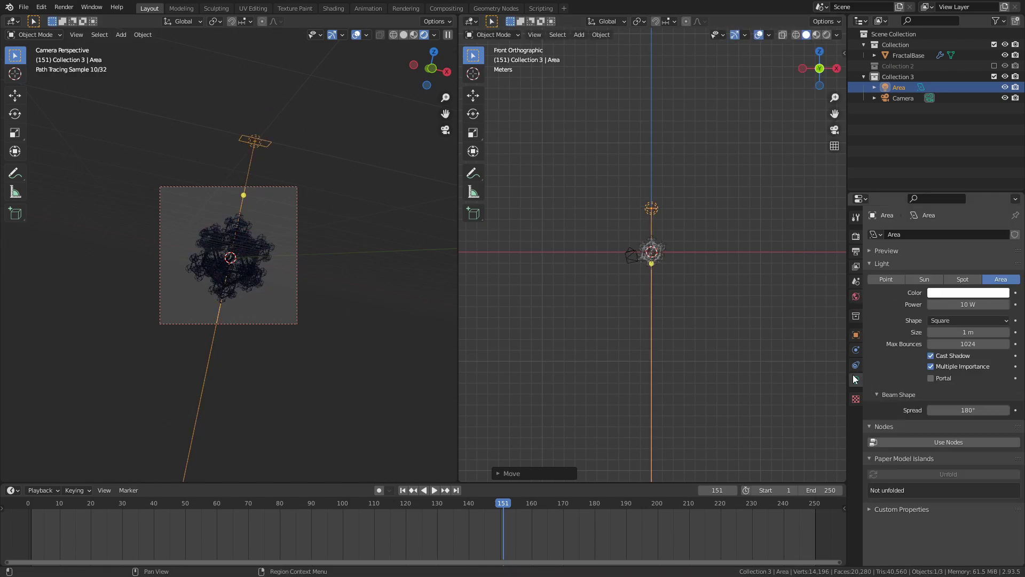
click(969, 306)
text(75)
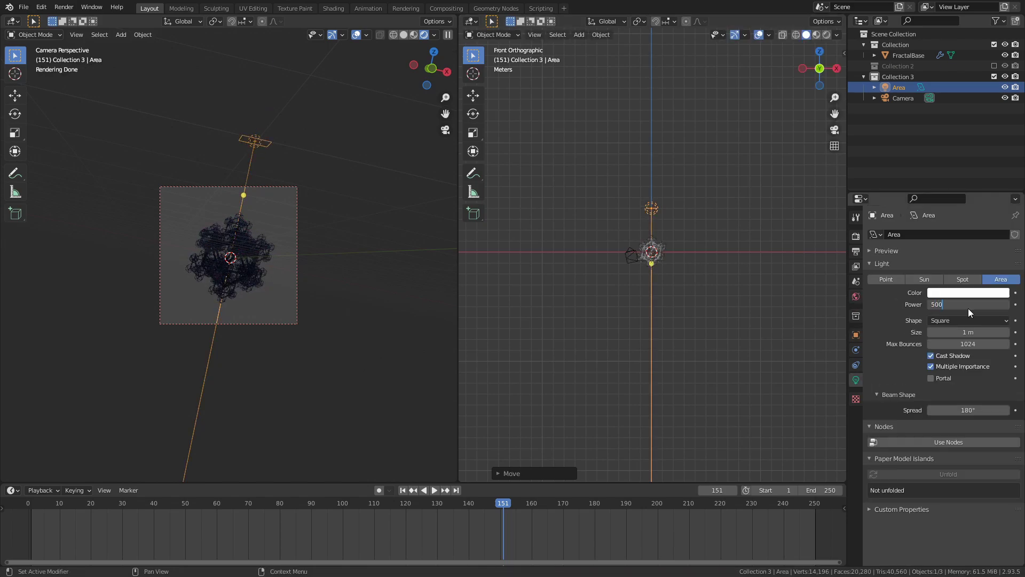
key(Return)
- Tilt the area light in the front view and move it to the positive X side of the fractal
key(r)
click(742, 211)
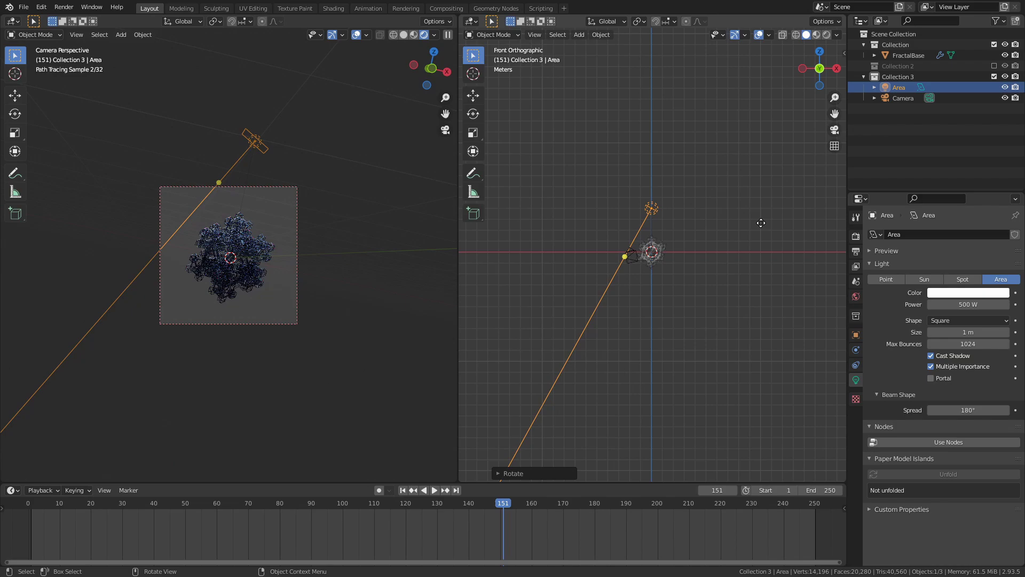
key(g)
click(773, 210)
middle_drag(772, 204, 772, 211)
- Turn the area light in the top view to aim at the fractal and shift it toward the camera
key(KP_7)
key(r)
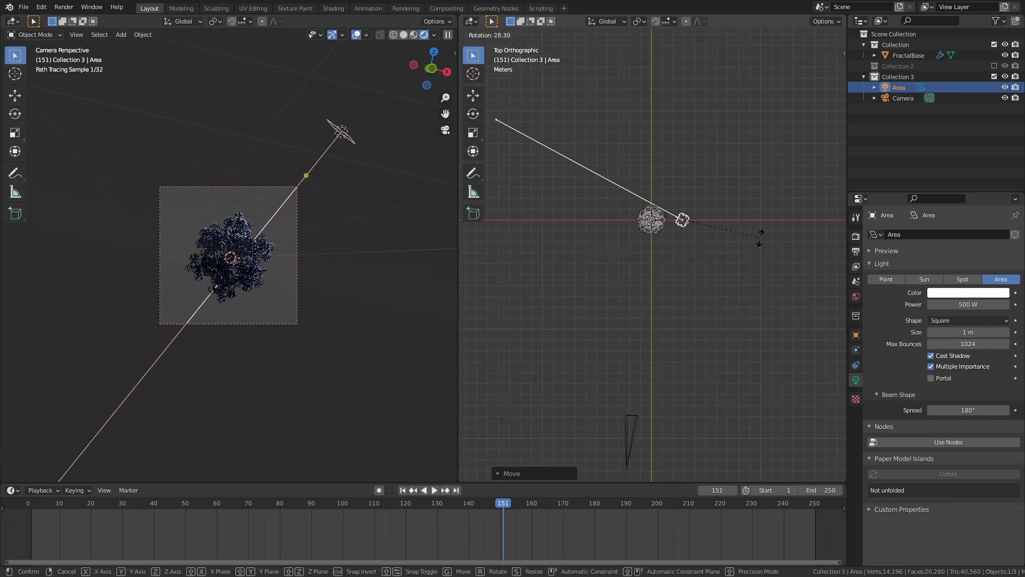
click(750, 249)
key(g)
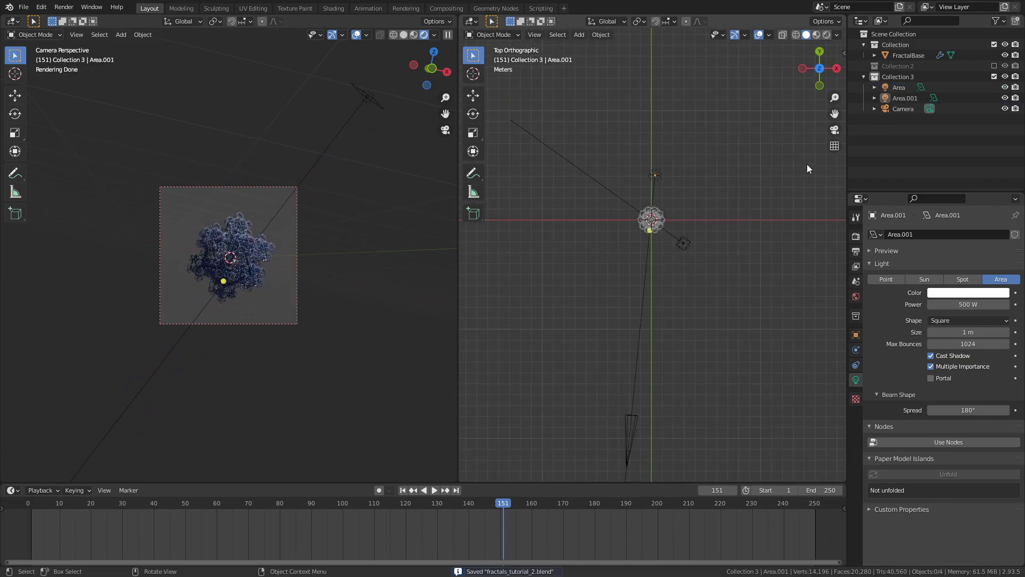
- Add a plane at the fractal's centre and rotate it 90° about X
key(shift+a)
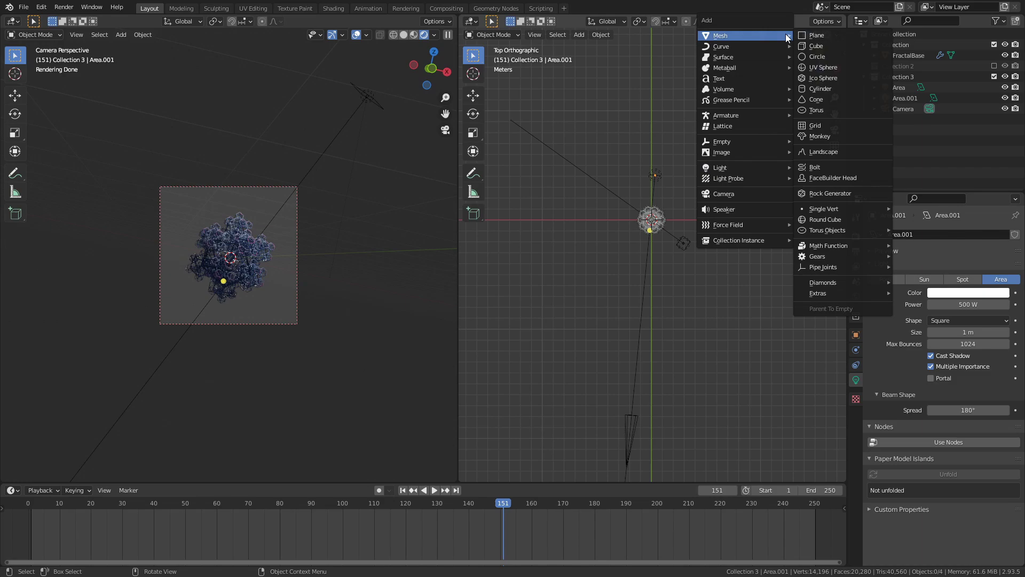
click(817, 35)
text(r)
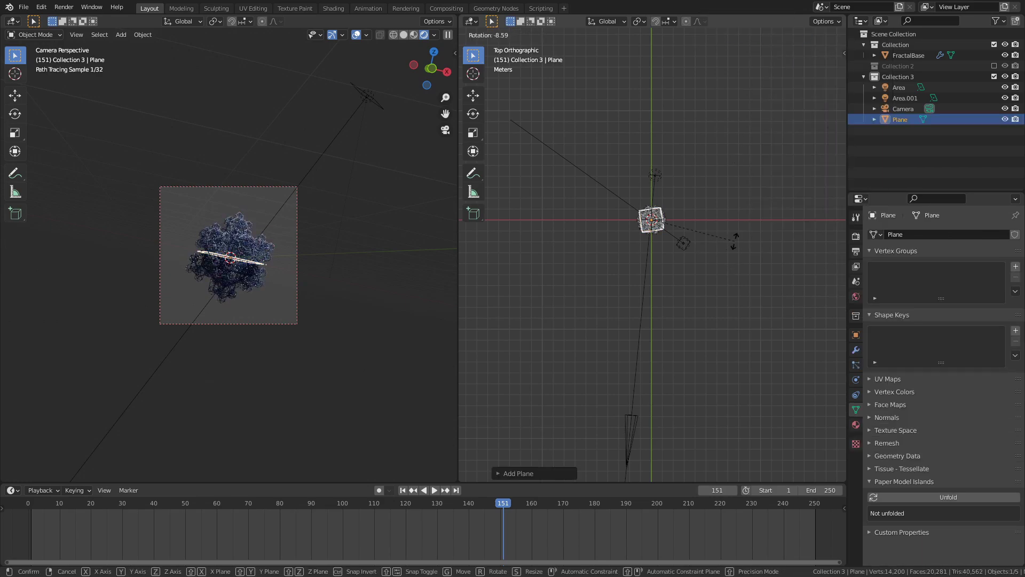
text(x90)
key(Return)
- Scale the plane up about 5 times, move it about 1.7 m along Y behind the fractal, and save the file
key(s)
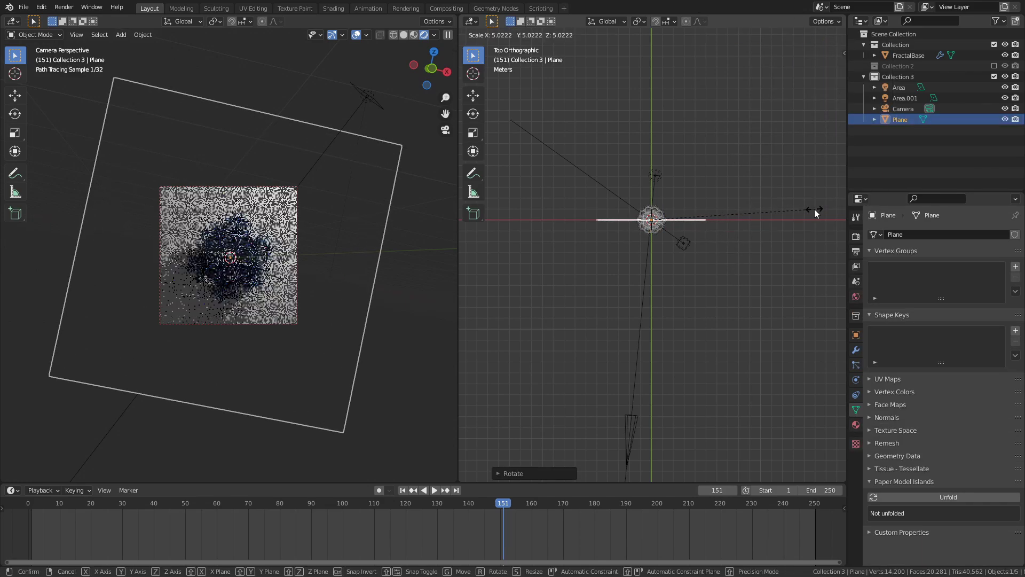
click(815, 210)
key(g)
key(y)
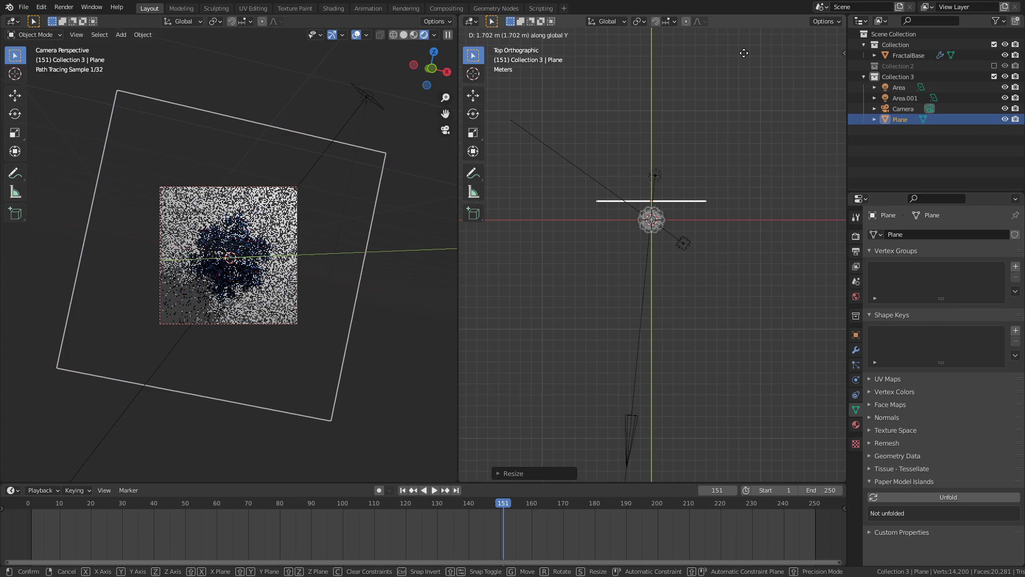
click(754, 172)
key(ctrl+s)
- Create a new material on the plane and name it Backdrop
click(856, 425)
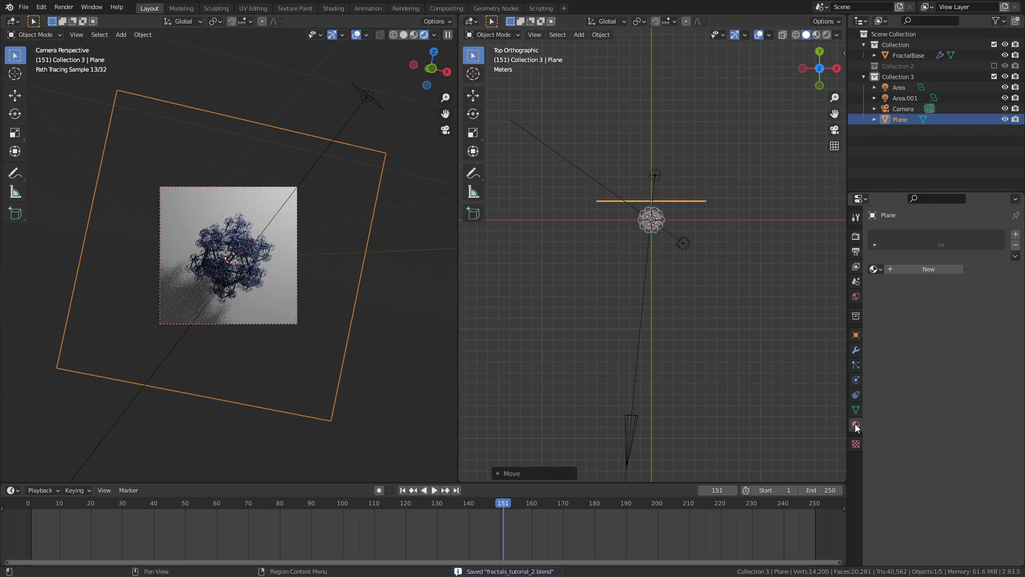
click(909, 270)
double_click(902, 238)
text(Backdrop)
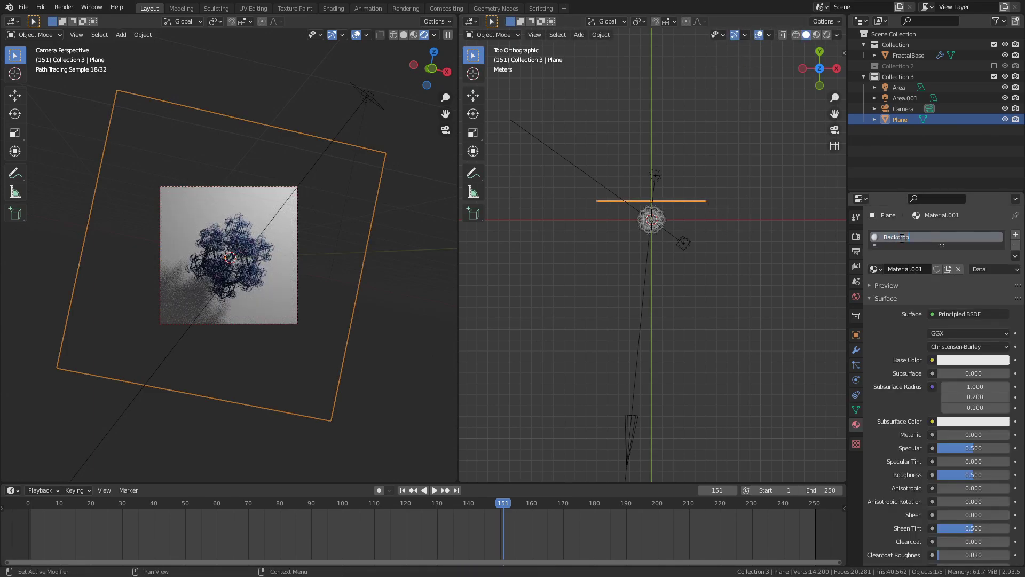
key(Return)
- Give the Backdrop material a dark blue-grey Base Color, Specular about 0.265 and Roughness 1, then save the file
click(964, 360)
mouse_move(1002, 243)
mouse_down()
mouse_move(1001, 261)
mouse_move(947, 245)
mouse_move(964, 248)
mouse_move(956, 237)
mouse_up()
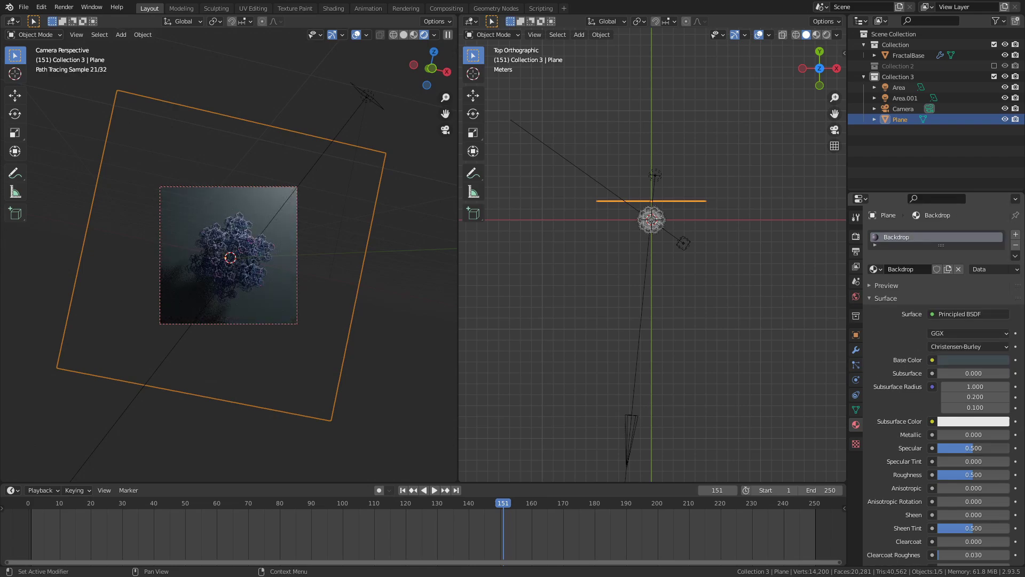
drag(973, 448, 1011, 475)
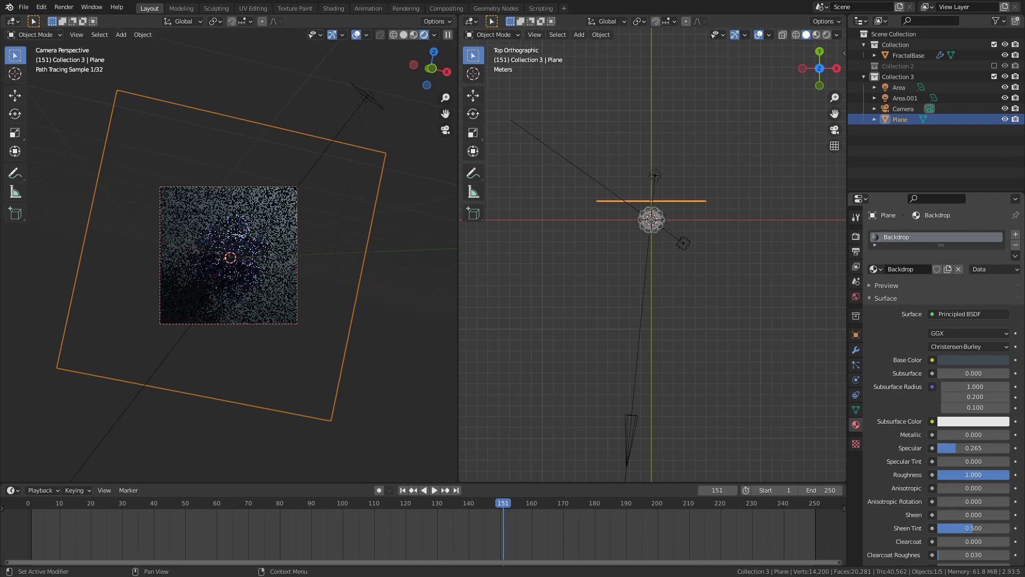
key(ctrl+s)
- Hide the overlays in the camera viewport and delete the second area light
click(356, 36)
key(a)
key(a)
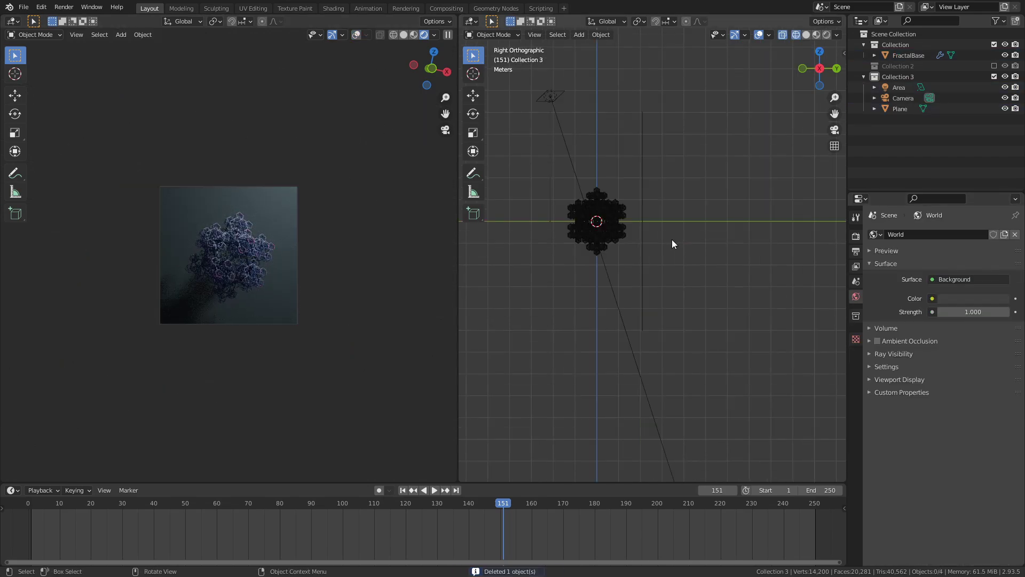
- Set the remaining area light's Size to 3 m and its Power to 1000 W
click(555, 99)
double_click(959, 332)
text(3)
key(Return)
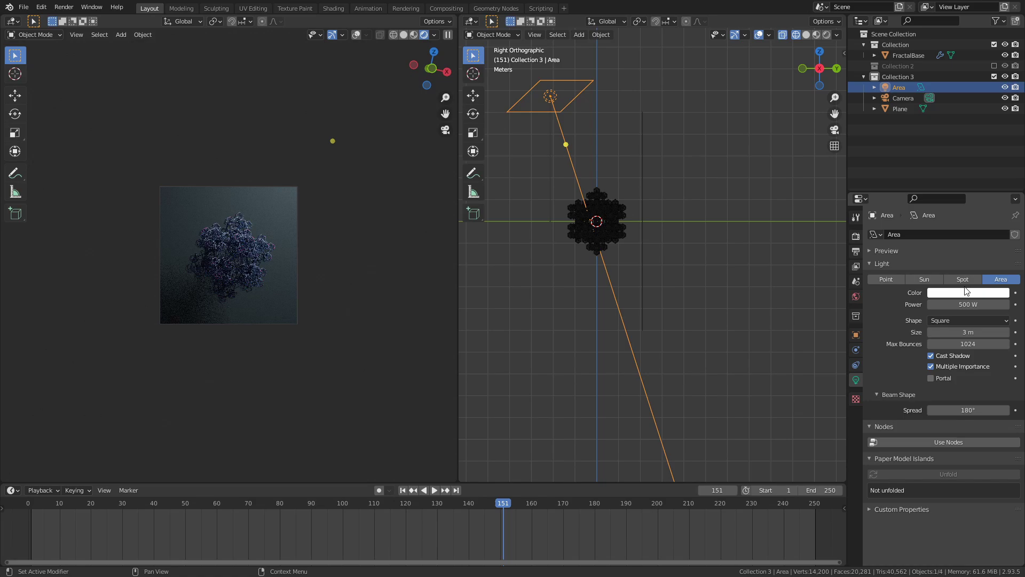
click(967, 305)
text(1)
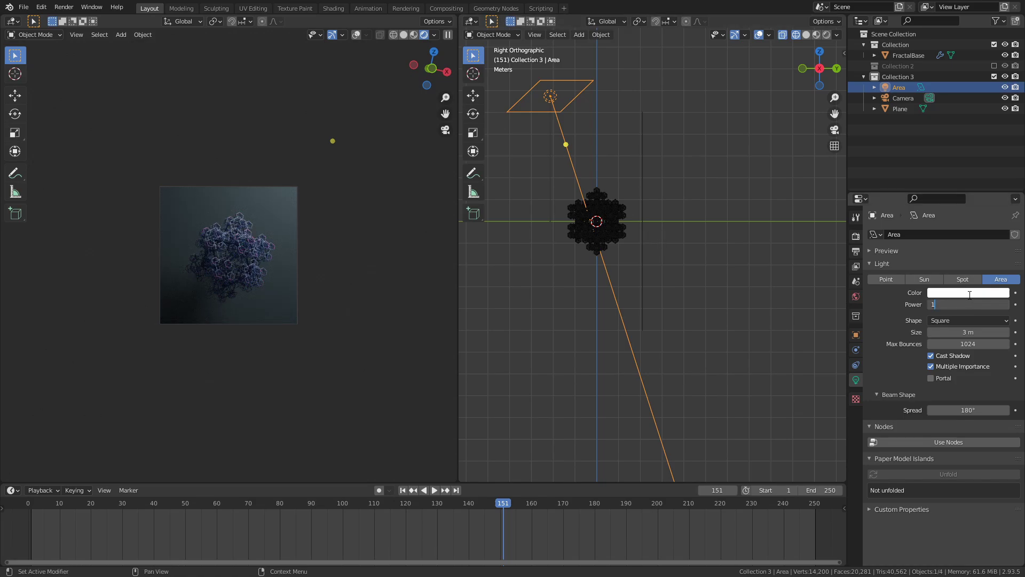
text(000)
key(Return)
- Duplicate the area light, rotate the copy about 148° in top view, and place it at the fractal's lower left, aimed at it
key(KP_7)
key(shift+d)
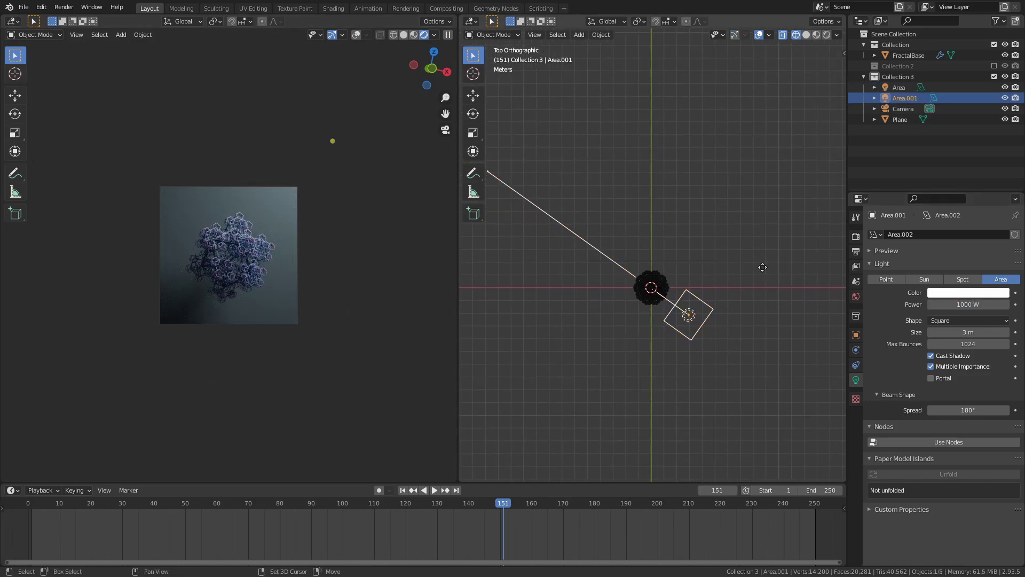
click(626, 255)
key(r)
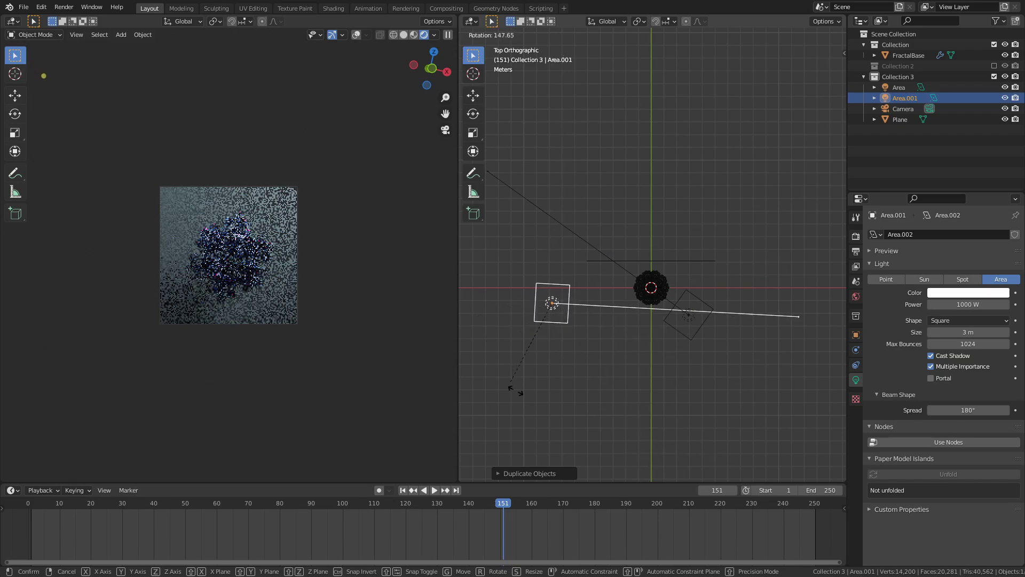
click(592, 339)
key(KP_1)
key(g)
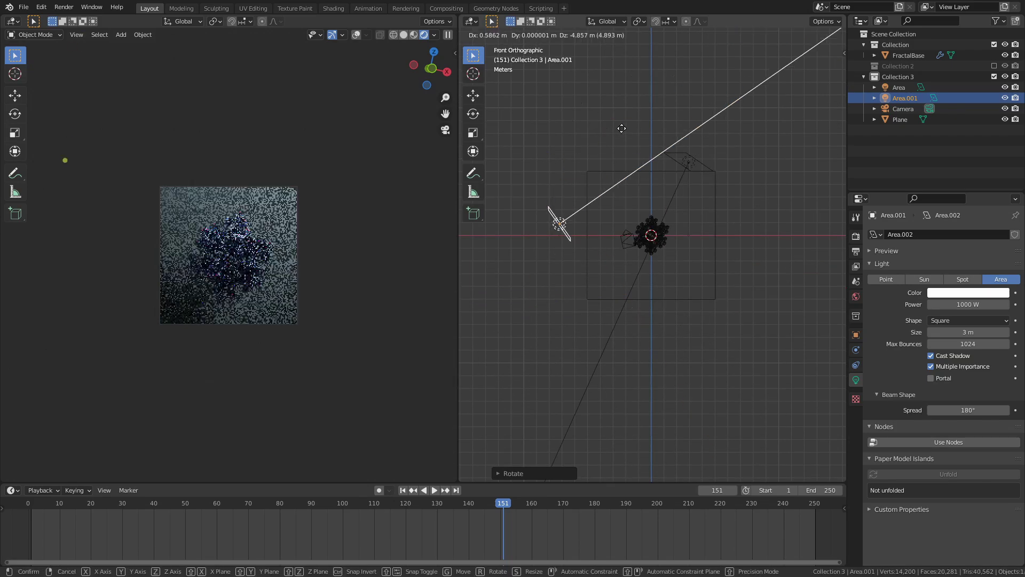
click(618, 212)
- Give the duplicated area light a pale blue Color and a Power of 200 W, then save the file
click(981, 295)
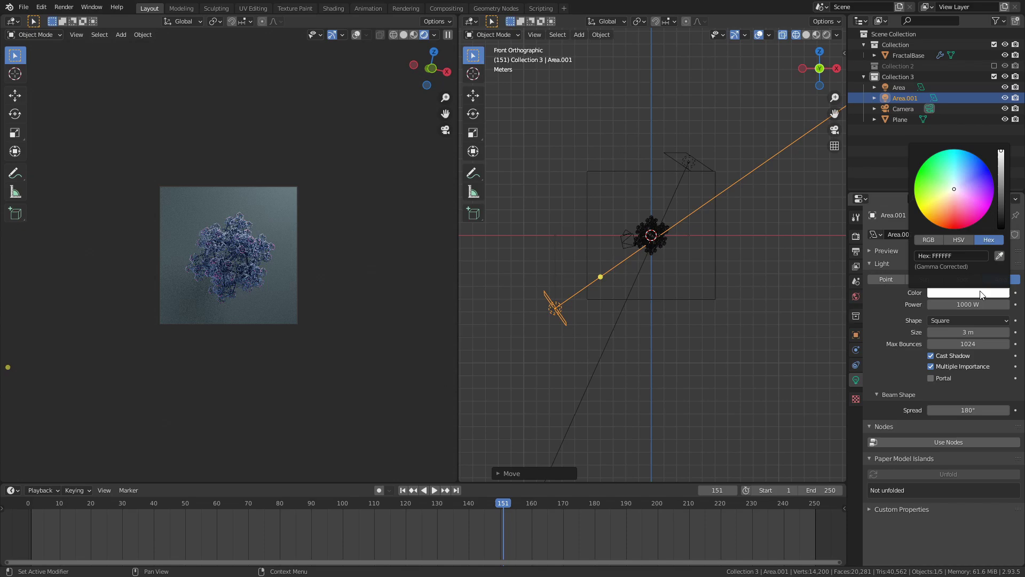
drag(957, 194, 960, 180)
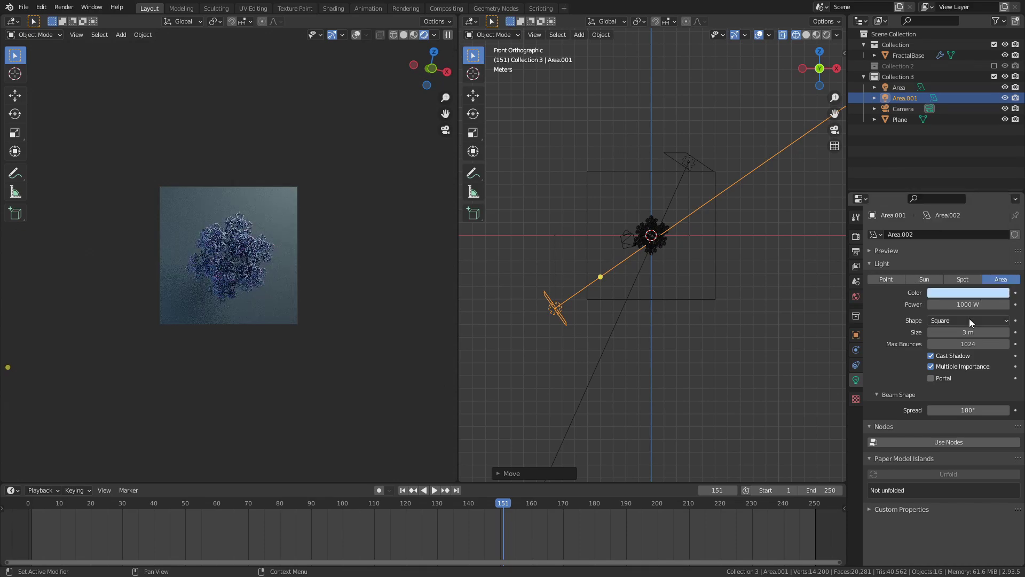
click(977, 305)
key(ctrl+a)
text(200)
key(Return)
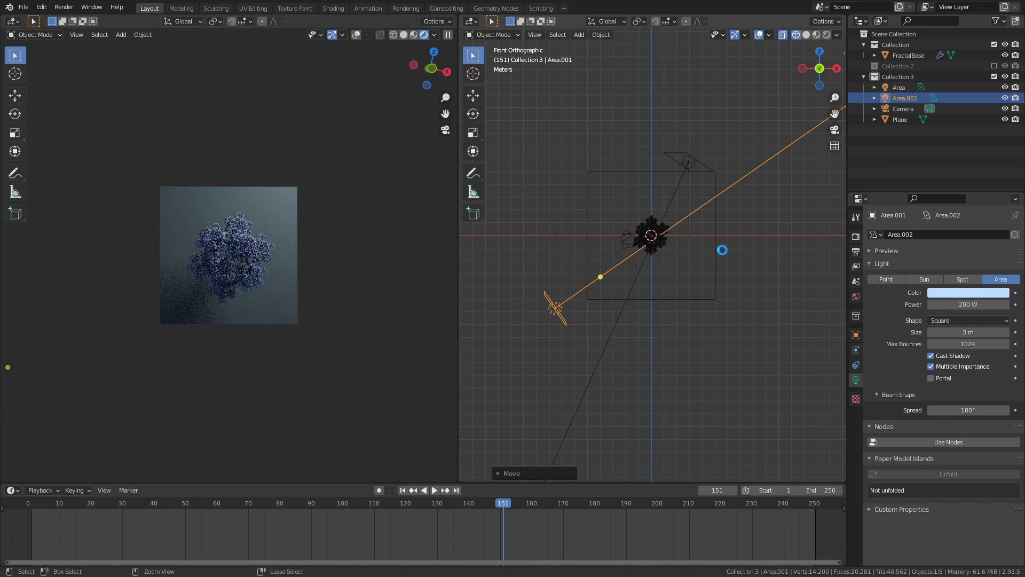
key(ctrl+s)
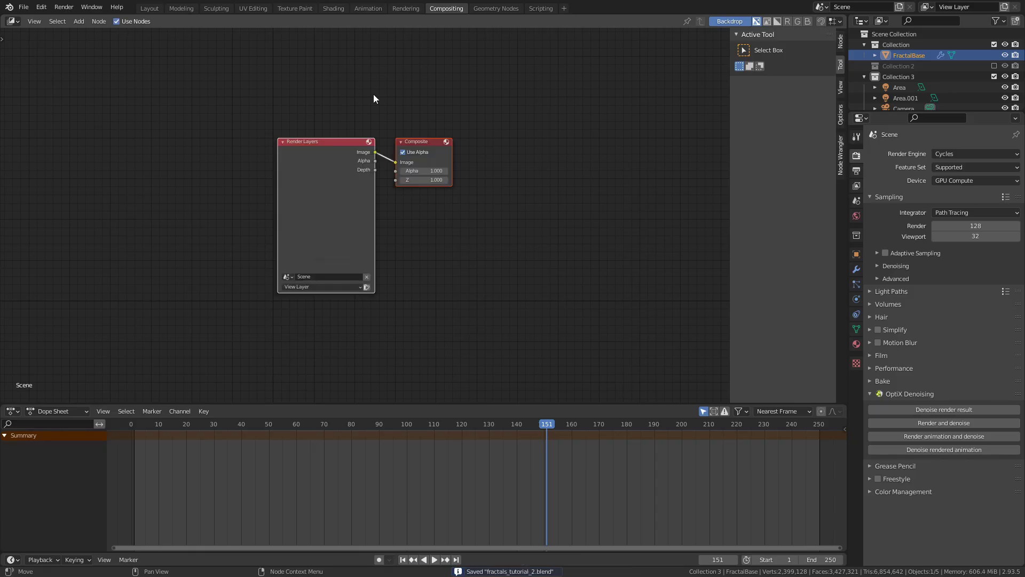
- Space the Composite node well away from Render Layers and enable the Denoising Data pass for the view layer
drag(419, 142, 591, 147)
click(857, 171)
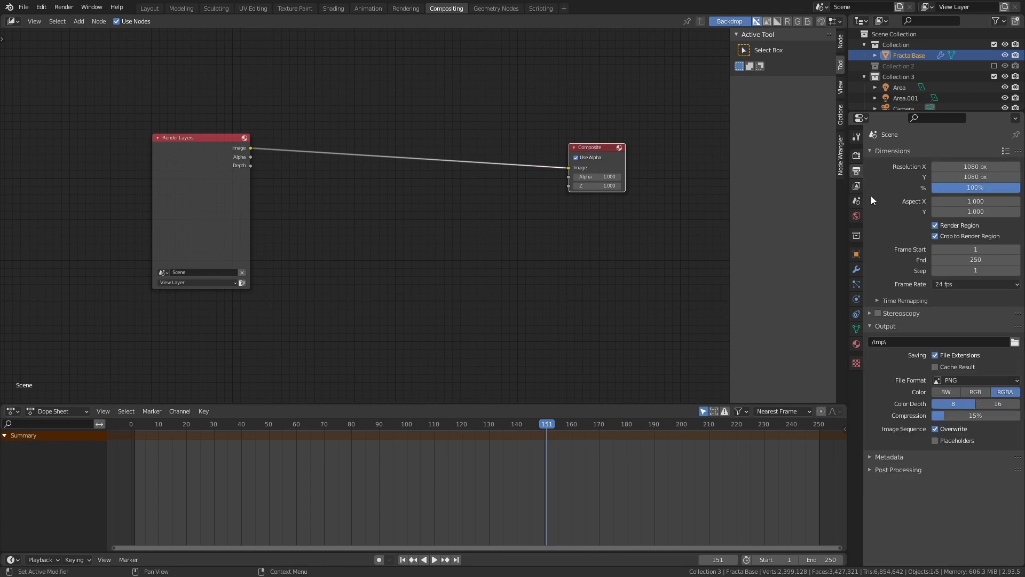
click(856, 185)
click(936, 288)
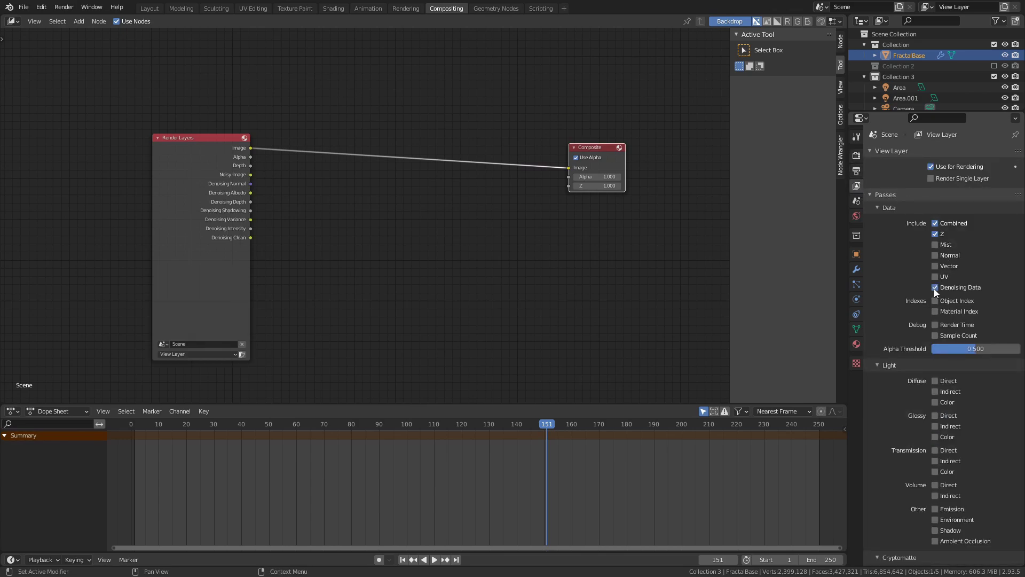
- Set the Render samples to 32, render frame 151, save the file and close the render window
click(856, 156)
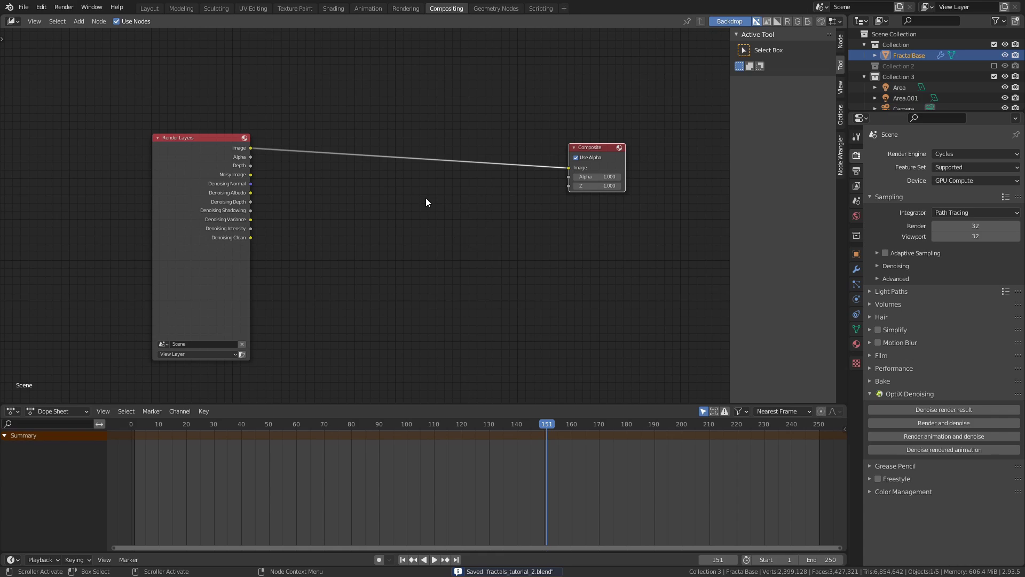
key(F12)
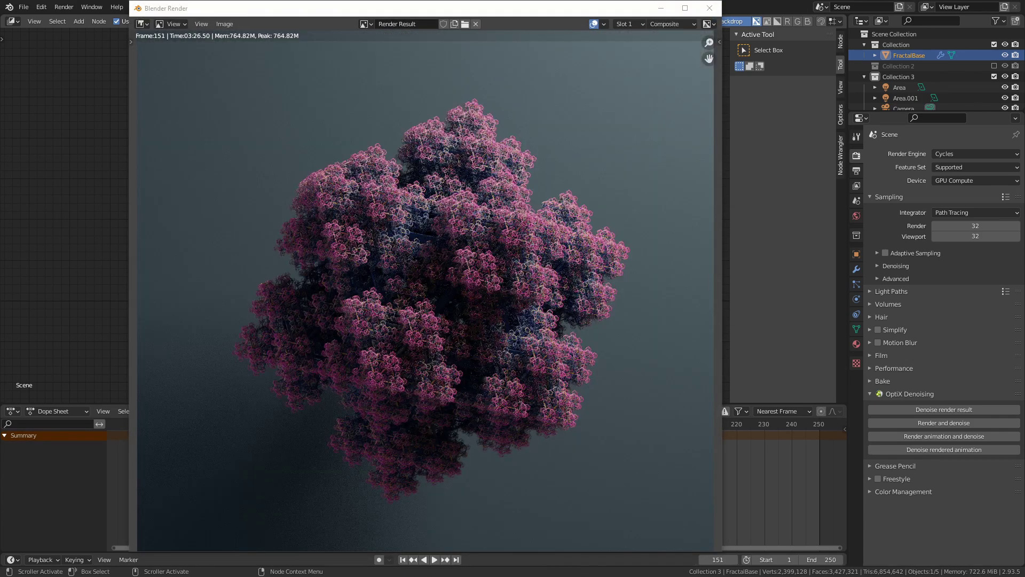
key(ctrl+s)
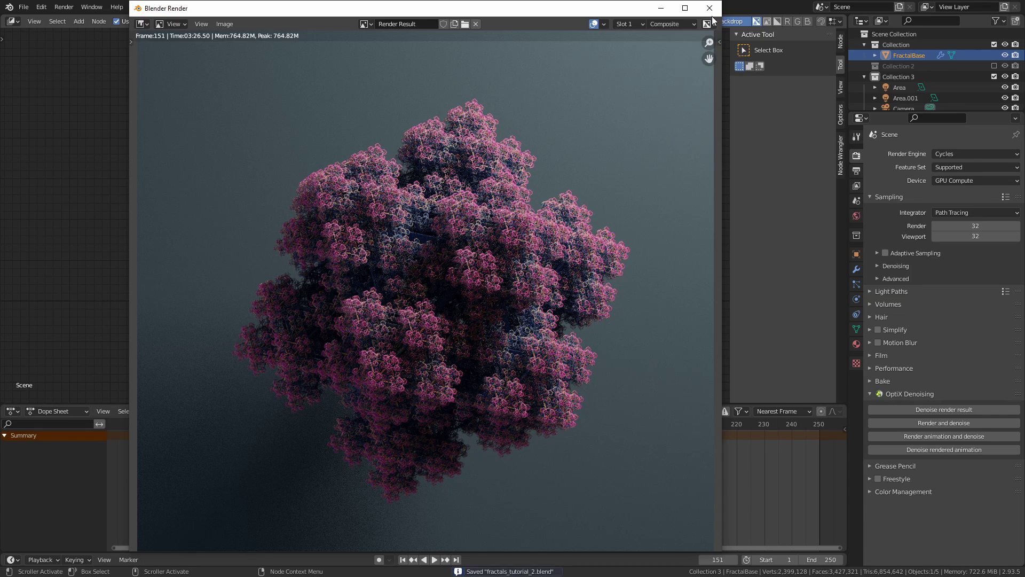
key(Escape)
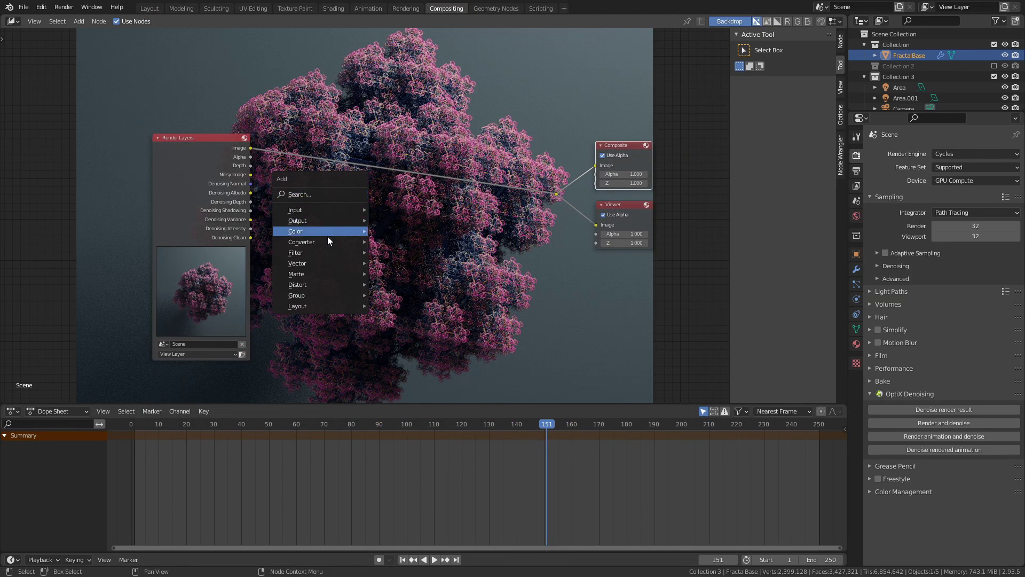
- Insert a Denoise node after Render Layers and connect Denoising Normal and Denoising Albedo to its Normal and Albedo inputs
mouse_move(325, 252)
click(411, 310)
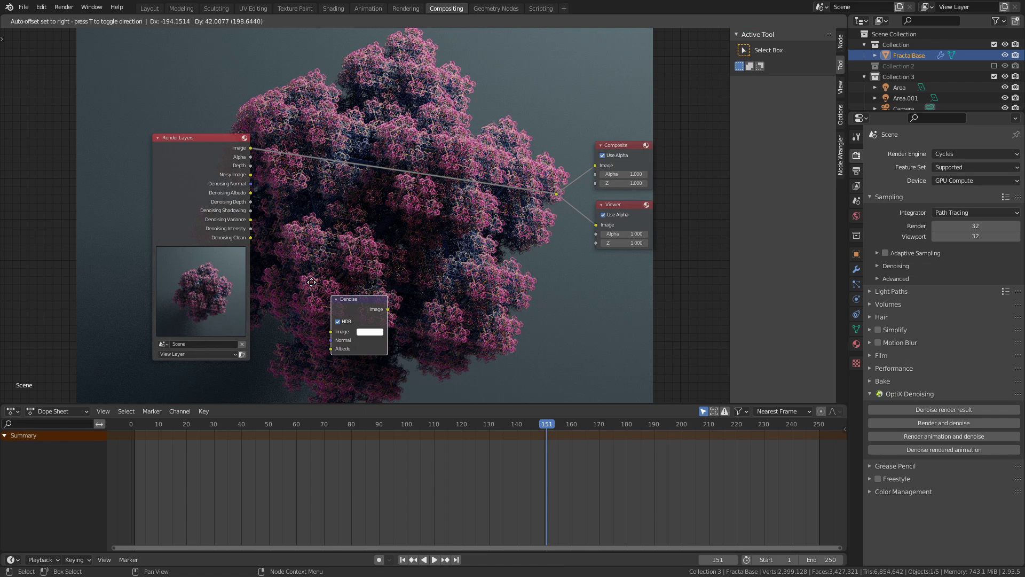
click(322, 148)
drag(250, 183, 322, 194)
drag(250, 193, 325, 203)
drag(348, 159, 312, 148)
middle_drag(421, 200, 380, 235)
- Insert a Color Balance node after Denoise and set its correction formula to Offset/Power/Slope (ASC-CDL)
key(shift+a)
mouse_move(377, 231)
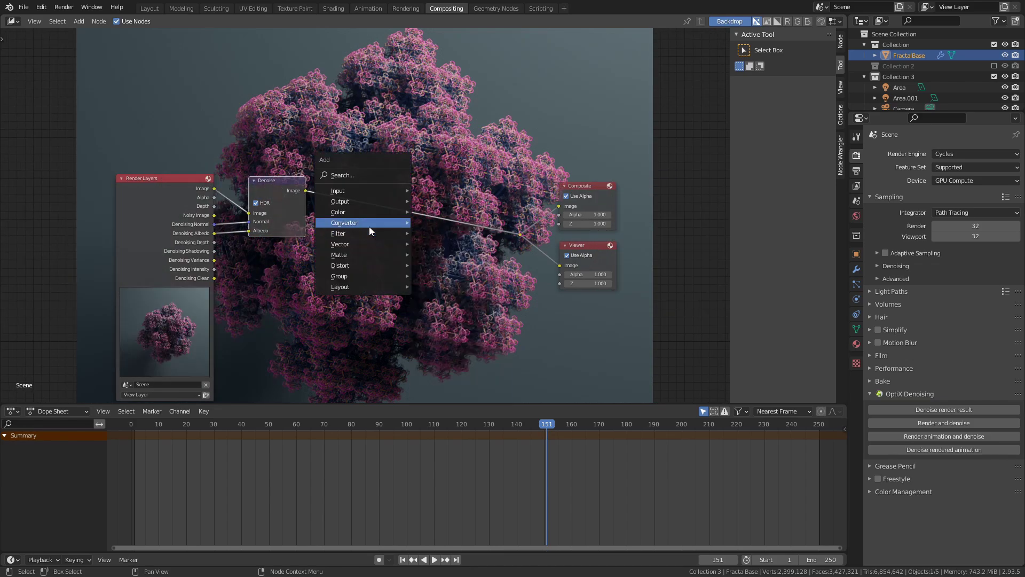
mouse_move(361, 211)
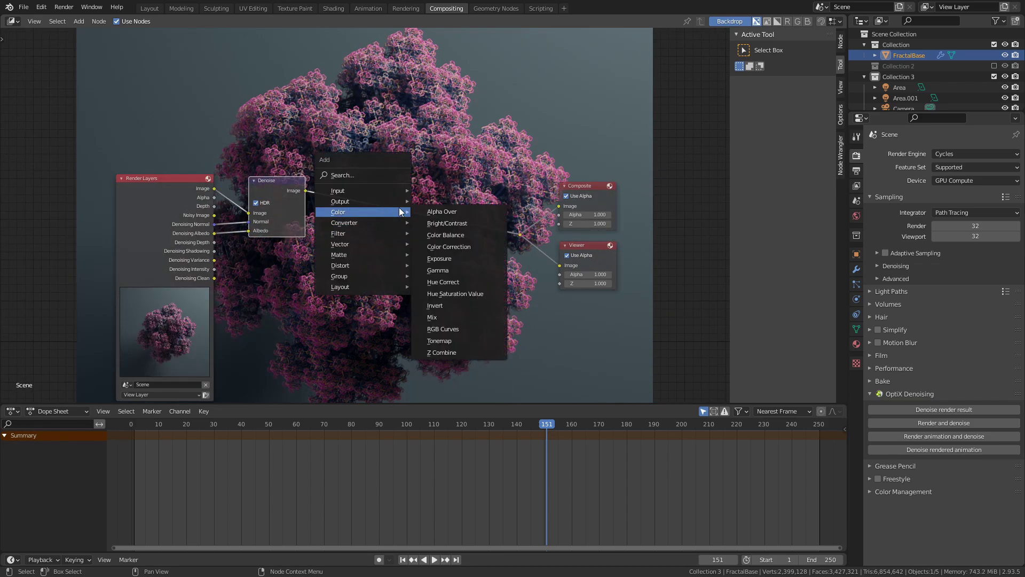
click(451, 236)
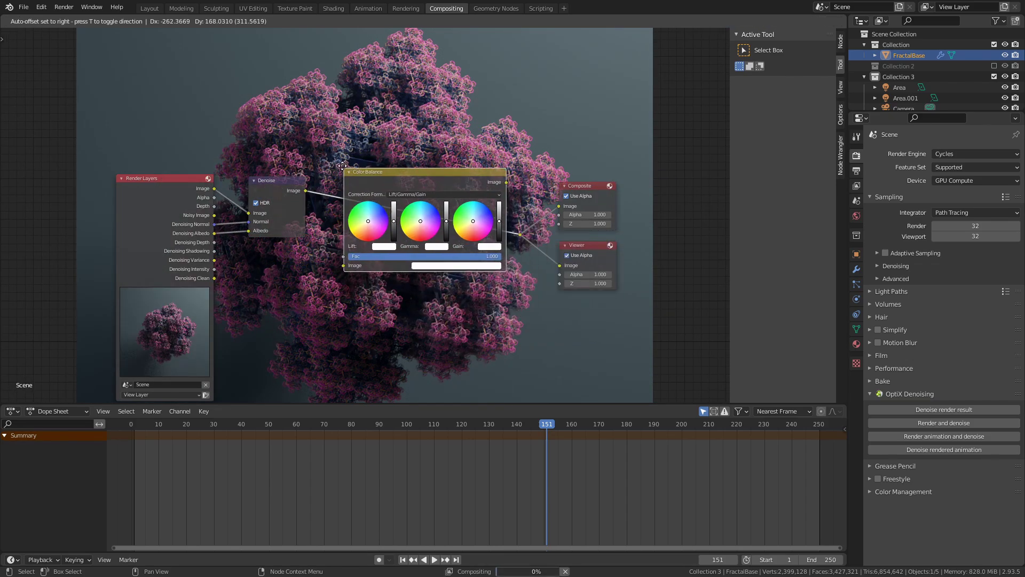
click(431, 187)
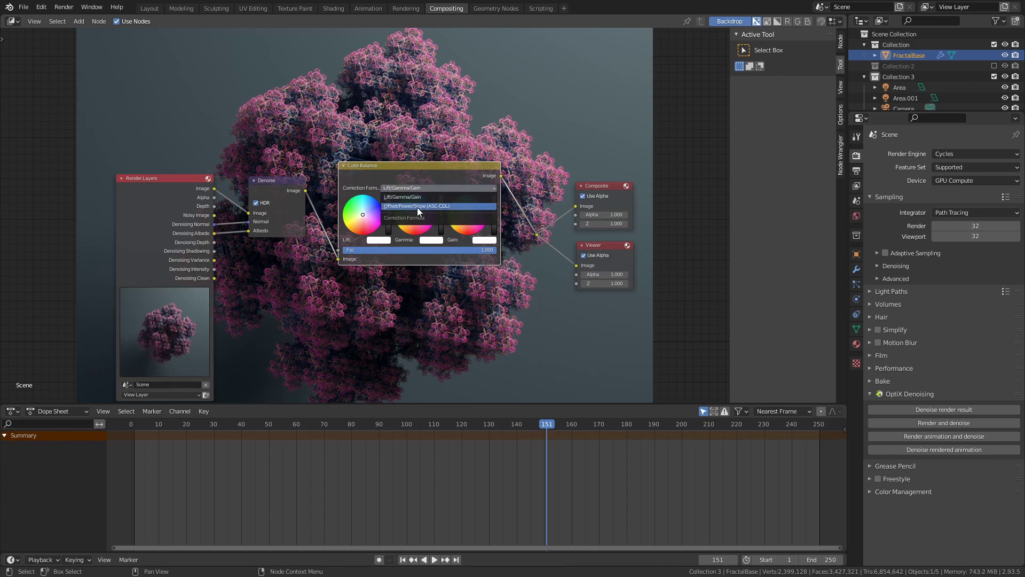
click(418, 207)
- Shift the Color Balance Power slightly towards orange and the Slope slightly towards blue, raise both values a little, and save the file
scroll(438, 250, up, 5)
middle_drag(402, 201, 383, 288)
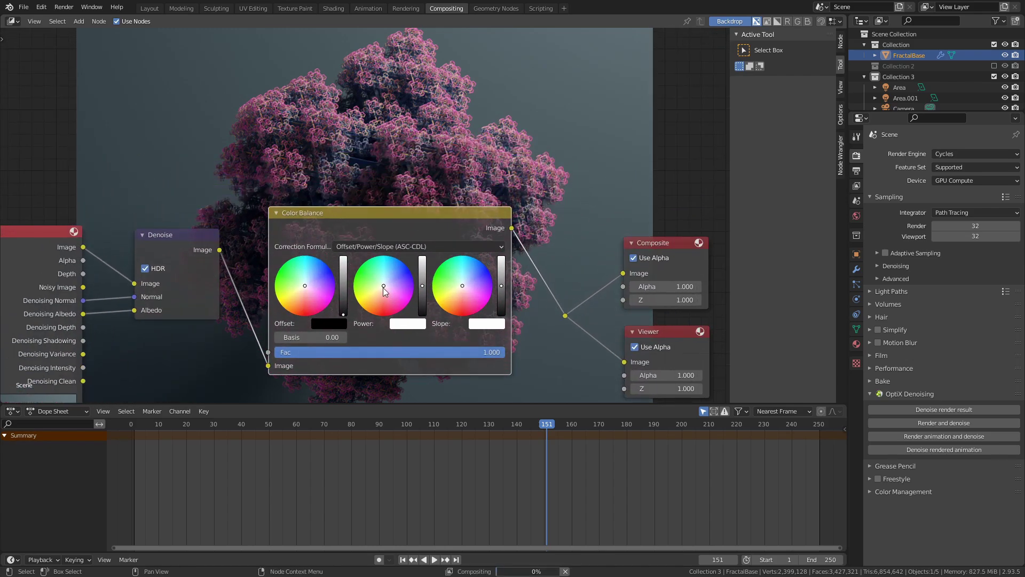
drag(383, 284, 501, 281)
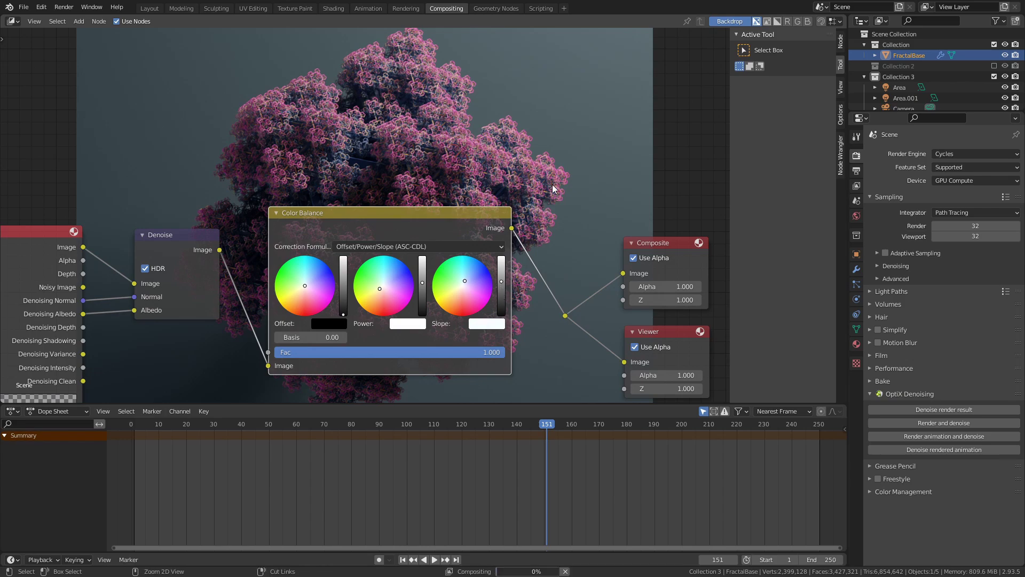
key(ctrl+s)
- Insert a Bright/Contrast node between Color Balance and the Composite and Viewer outputs, then save the file
scroll(539, 203, down, 8)
shift+scroll(518, 233, up, 5)
middle_drag(431, 242, 357, 137)
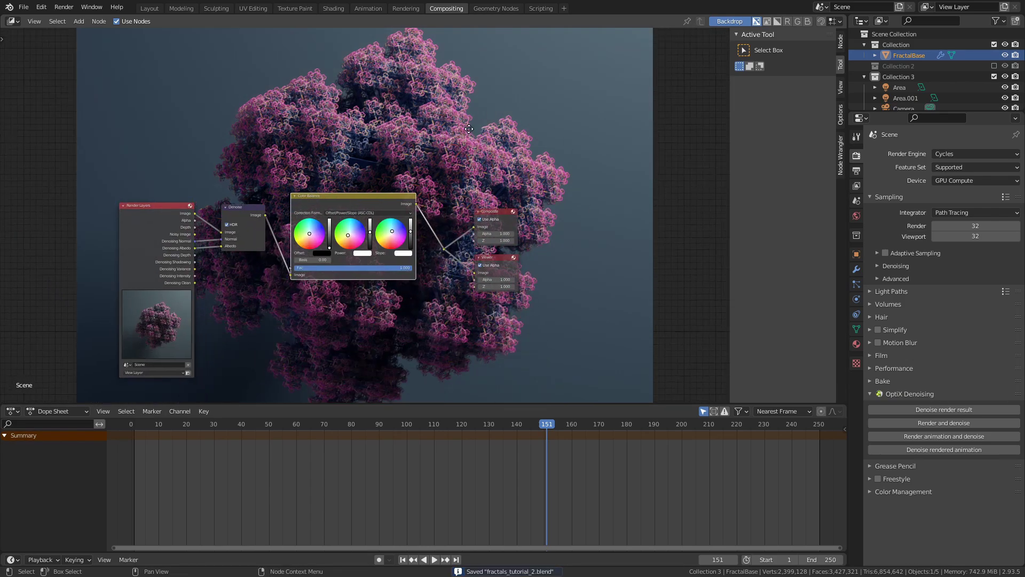
key(shift+a)
mouse_move(439, 287)
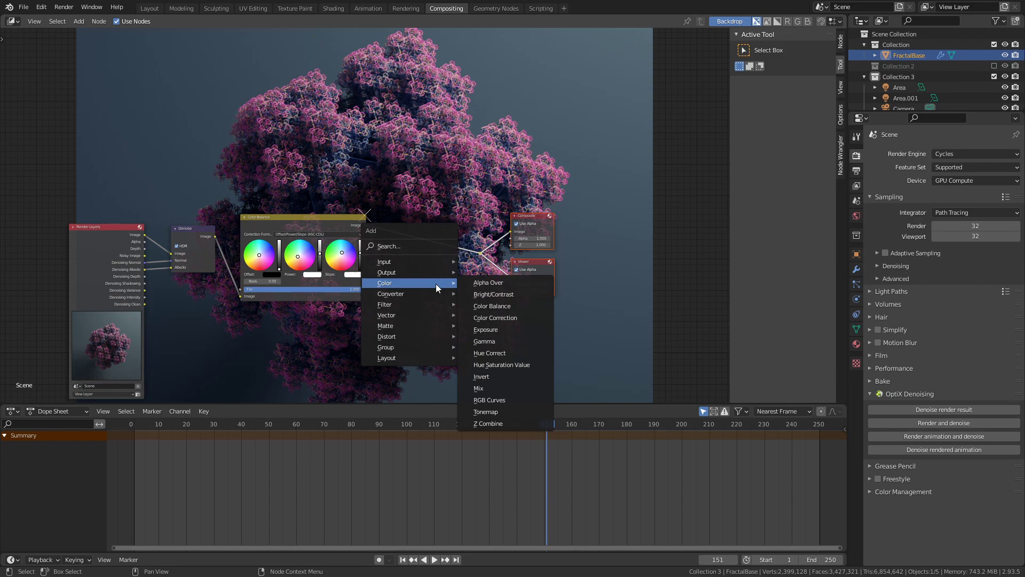
click(494, 295)
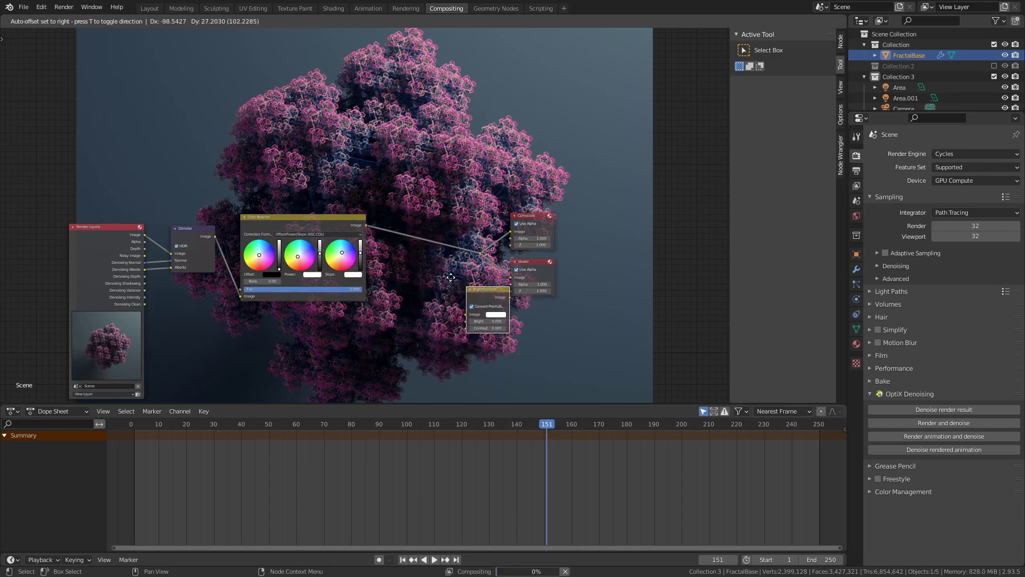
click(391, 206)
scroll(436, 264, up, 2)
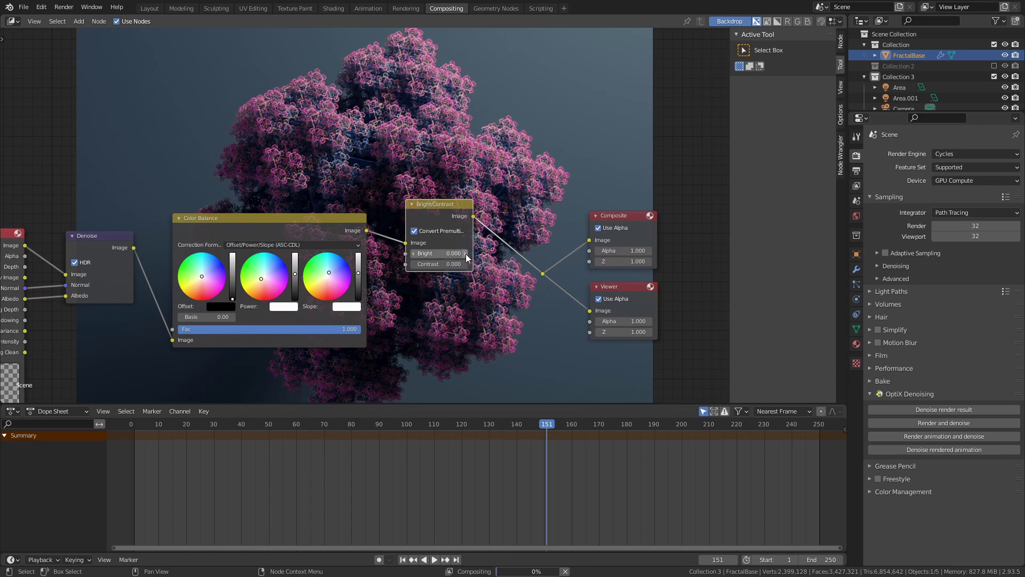
click(429, 240)
middle_drag(527, 199, 533, 352)
key(Home)
key(ctrl+s)
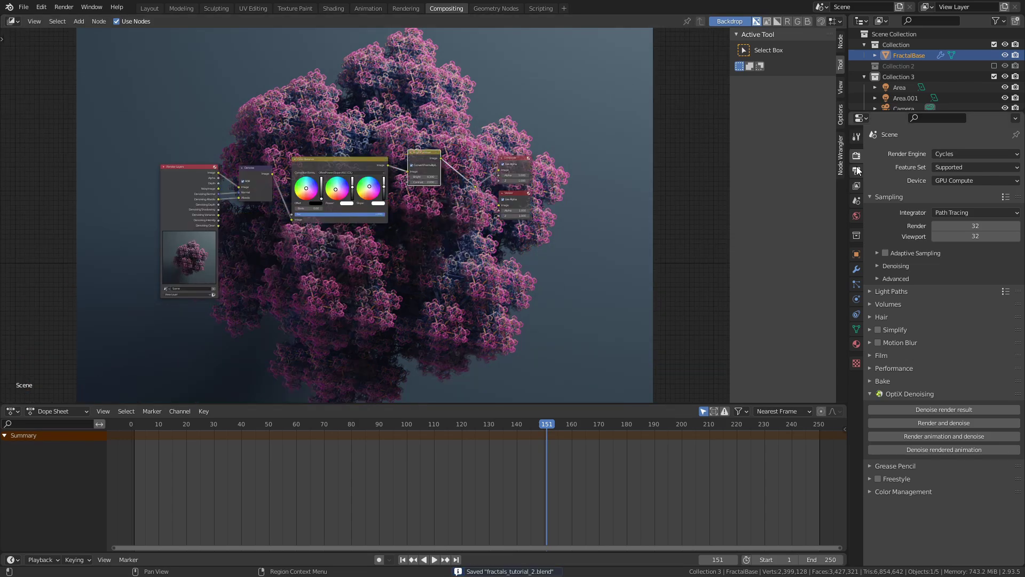
- Set the Cycles Render samples to 512 and save the file
click(967, 226)
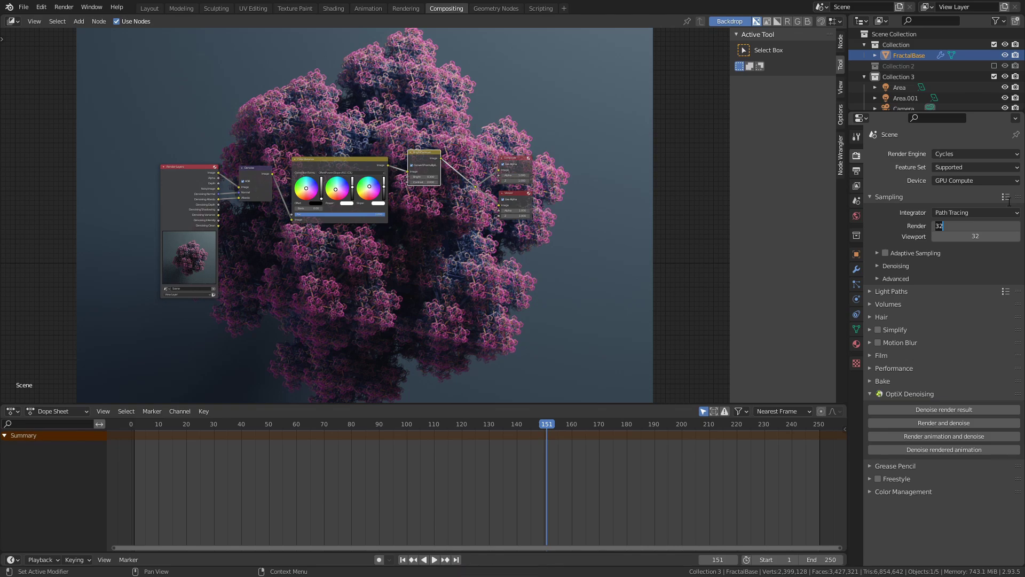
text(512)
key(Return)
key(ctrl+s)
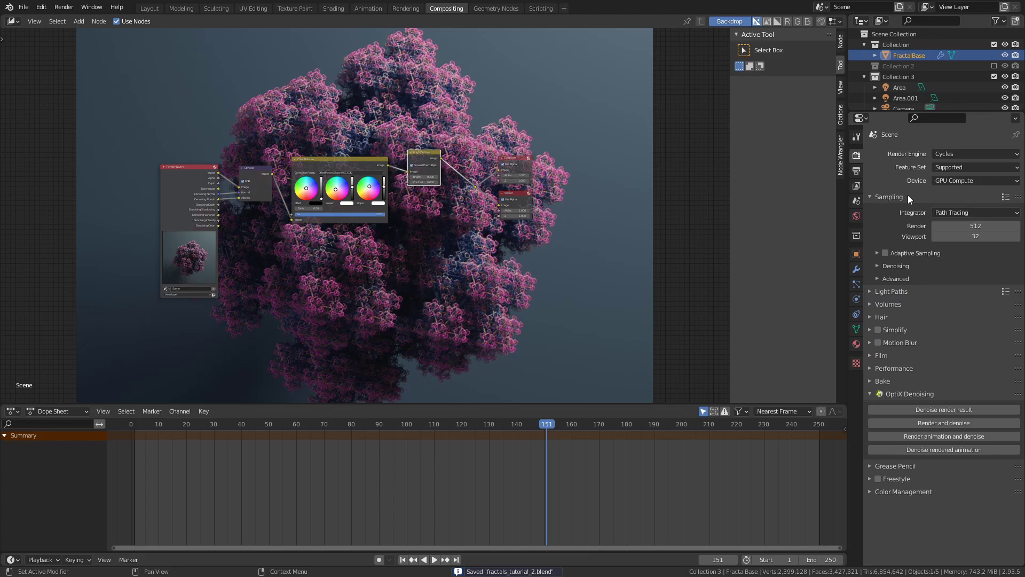